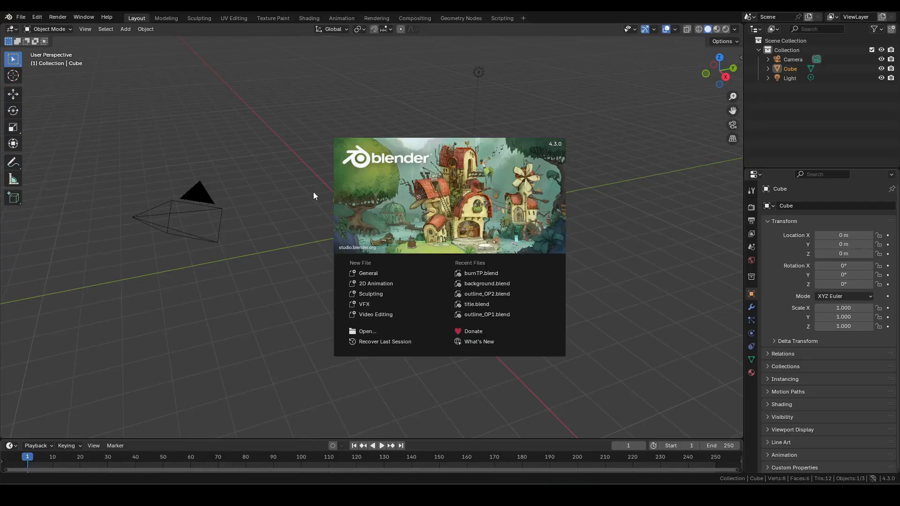
Switch to the Geometry Nodes workspace and delete the default camera, cube and light.
left_click(313, 192)
left_click(461, 19)
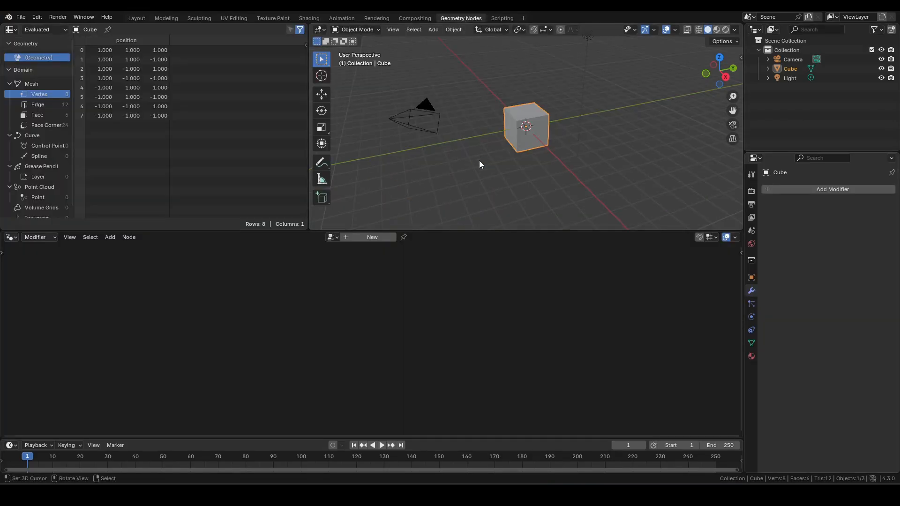
key("a")
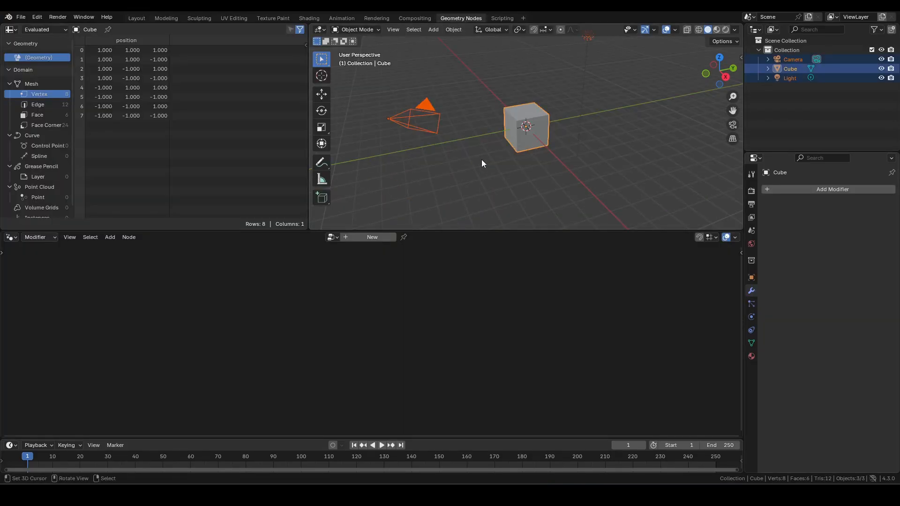
key("x")
left_click(482, 159)
Add a mesh plane to the empty scene and view it from the top.
key("shift+a")
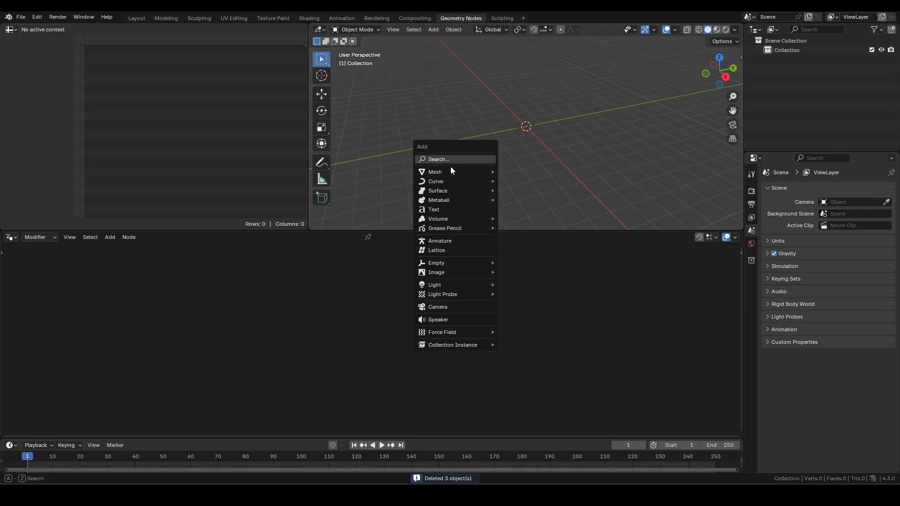
mouse_move(451, 172)
left_click(529, 172)
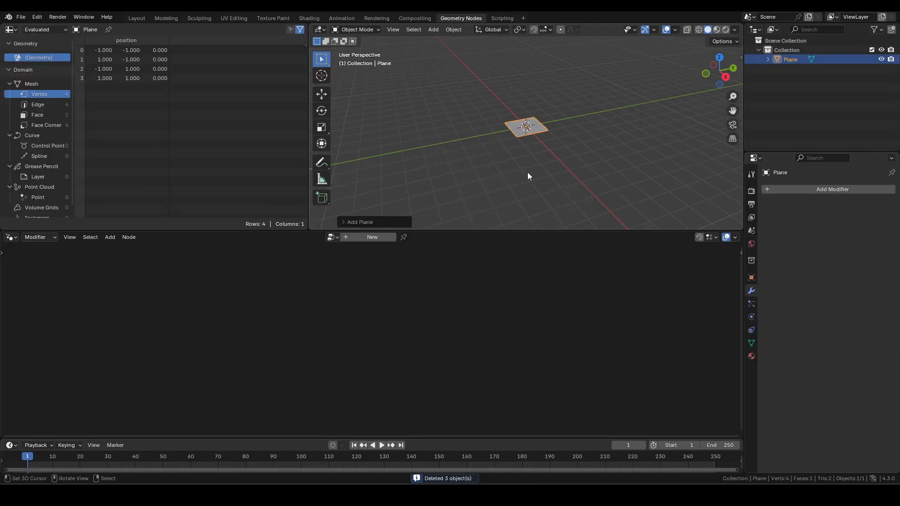
key("KP_7")
scroll(549, 91, "up", 5)
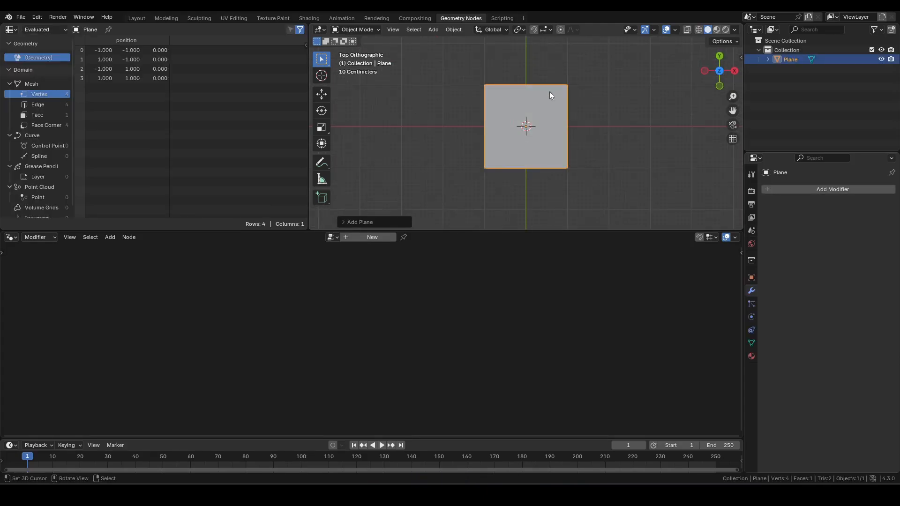
Enlarge the node editor, create a new geometry node tree on the plane, and delete its Group Input node.
left_click_drag(537, 231, 538, 163)
left_click(385, 170)
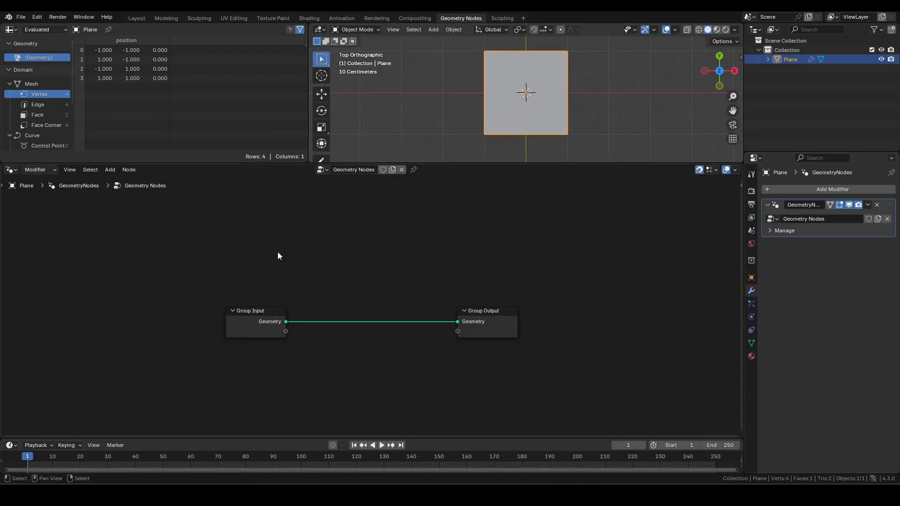
left_click_drag(176, 254, 286, 347)
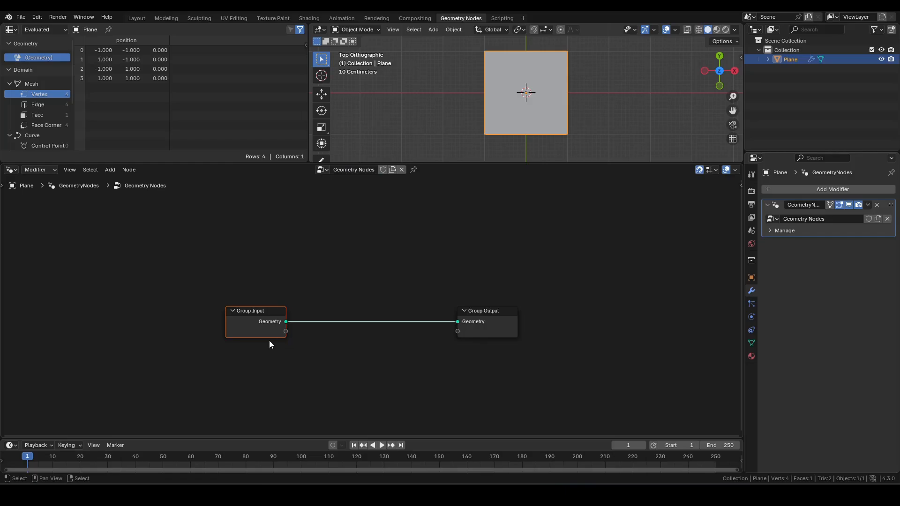
key("x")
Add a String node in place of the deleted input and set its text to t.
key("shift+a")
type("str")
key("Return")
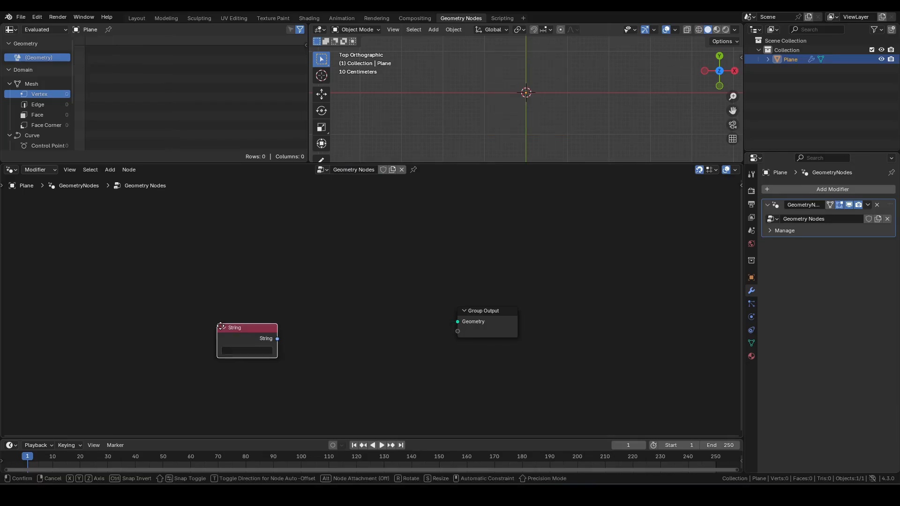
left_click(202, 311)
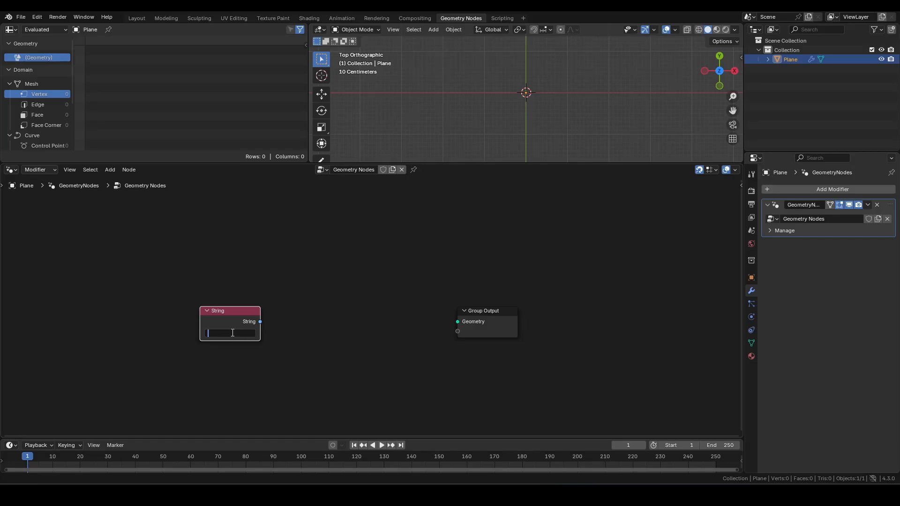
key("Return")
Add a String to Curves node fed by the String node and connect its Curve Instances to the Group Output.
left_click_drag(260, 322, 285, 315)
type("sto")
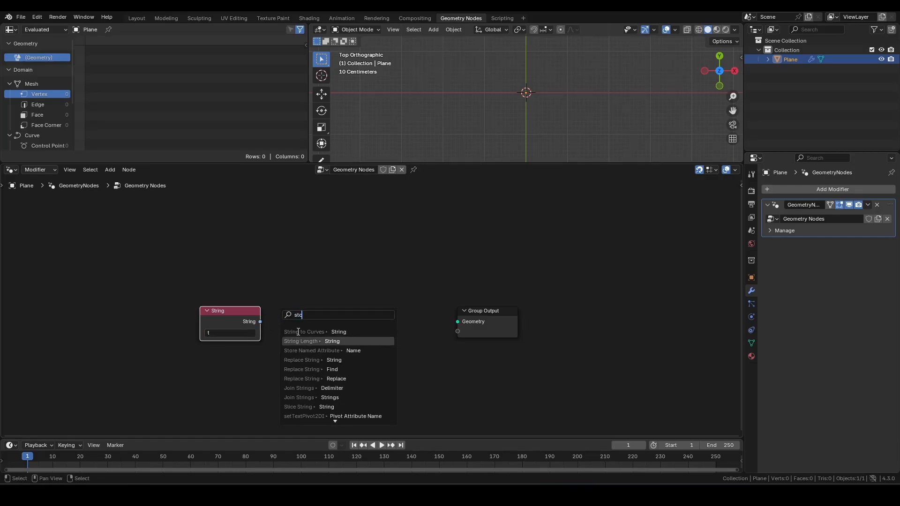
left_click(298, 332)
left_click(296, 318)
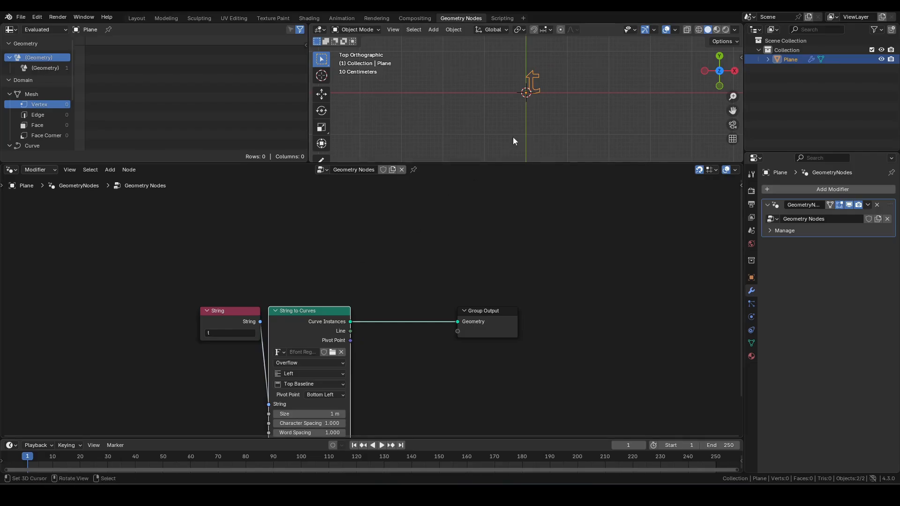
Examine the letter outline in the maximized 3D viewport and restore the layout.
middle_click_drag(571, 101, 566, 112, "shift")
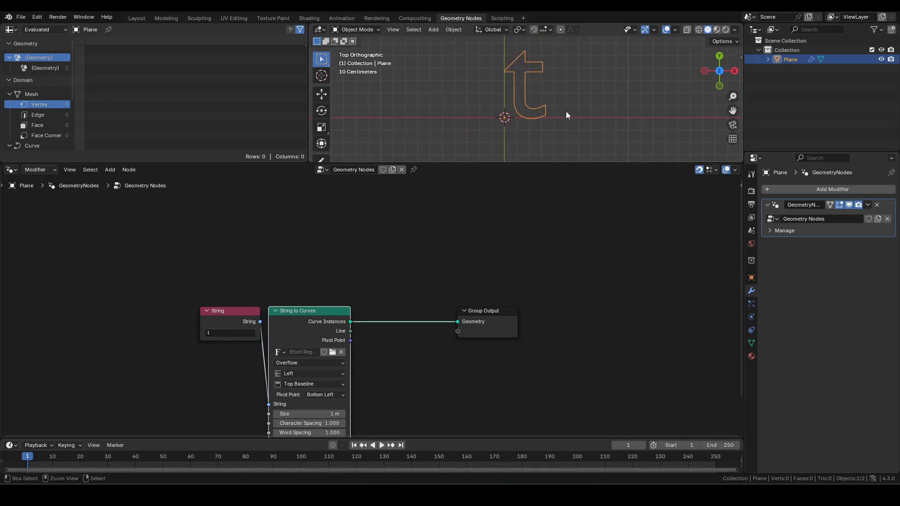
key("ctrl+space")
scroll(499, 175, "up", 3)
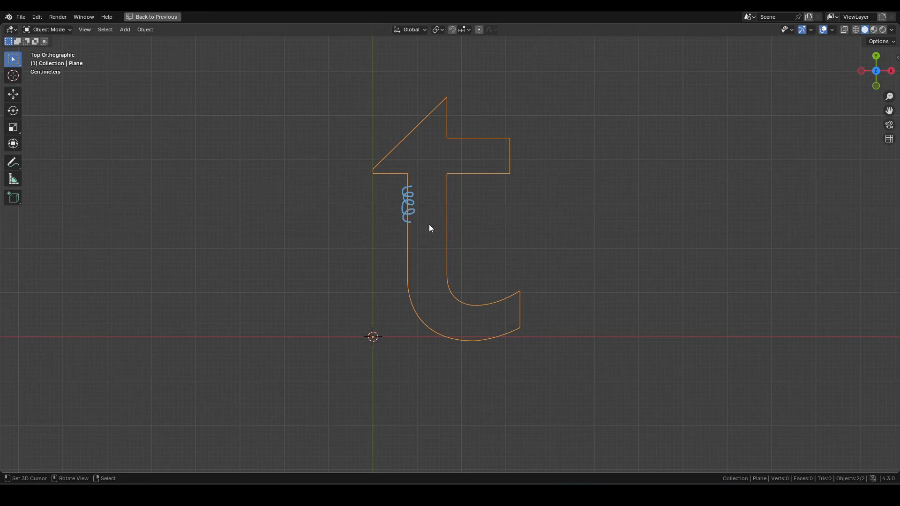
key("ctrl+space")
Move the Group Output node well away from String to Curves to make room for more nodes.
scroll(452, 244, "up", 2)
middle_click_drag(388, 249, 302, 199)
left_click_drag(412, 216, 348, 308)
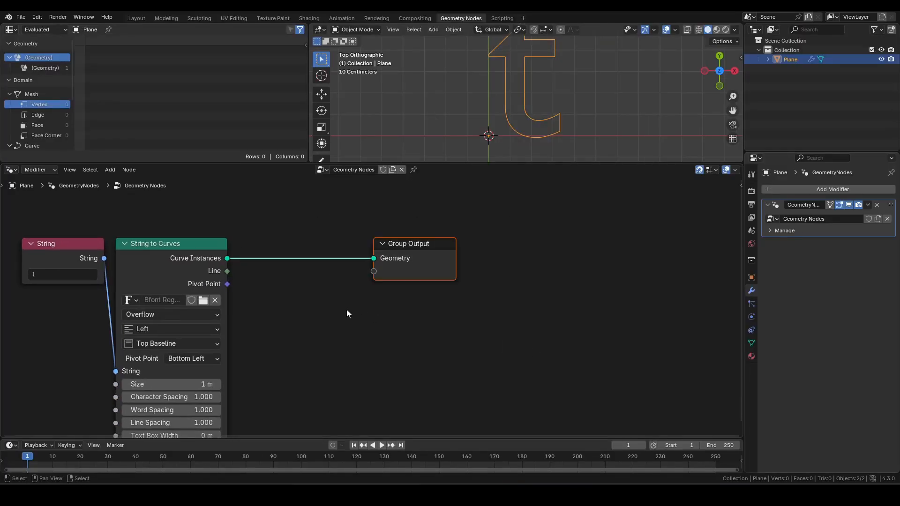
key("g")
left_click(655, 310)
Insert a Resample Curve node between String to Curves and the Group Output.
left_click(376, 303)
key("F3")
type("resampe")
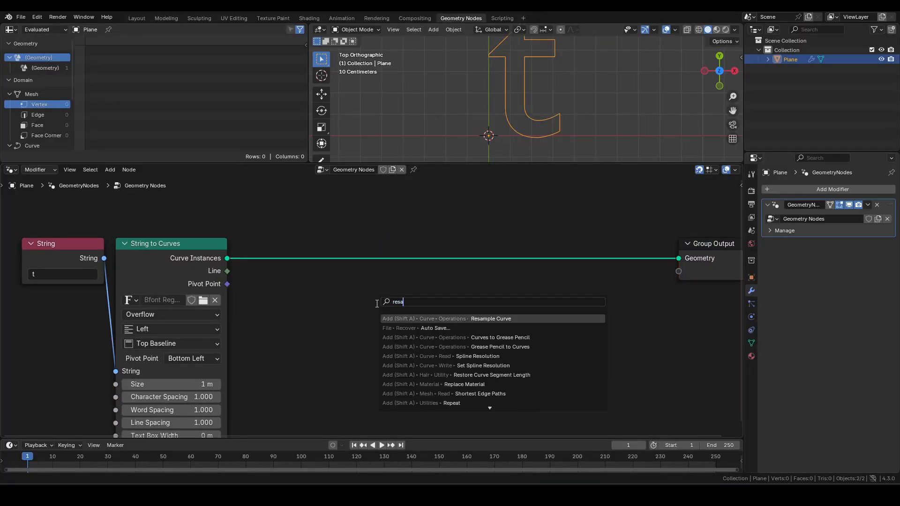
key("Return")
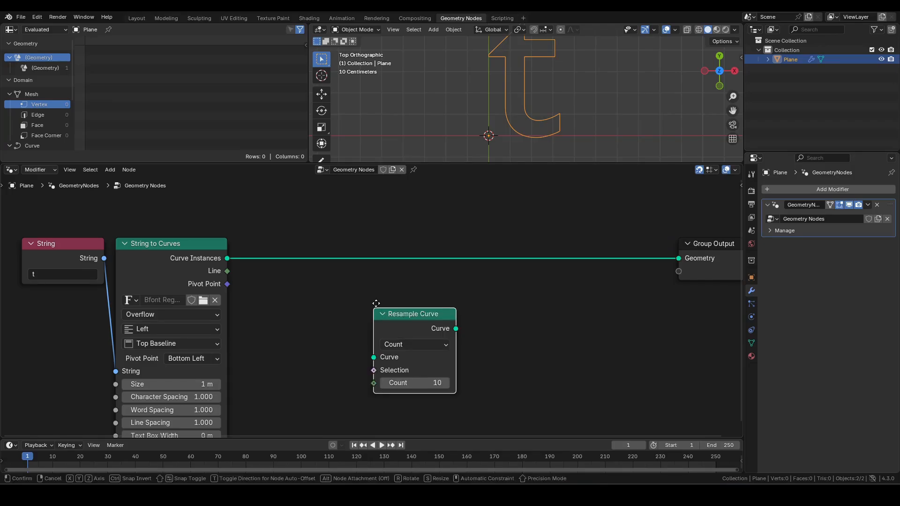
left_click(256, 241)
Switch the Resample Curve mode to Length and set the length to 0.01 m.
left_click(285, 275)
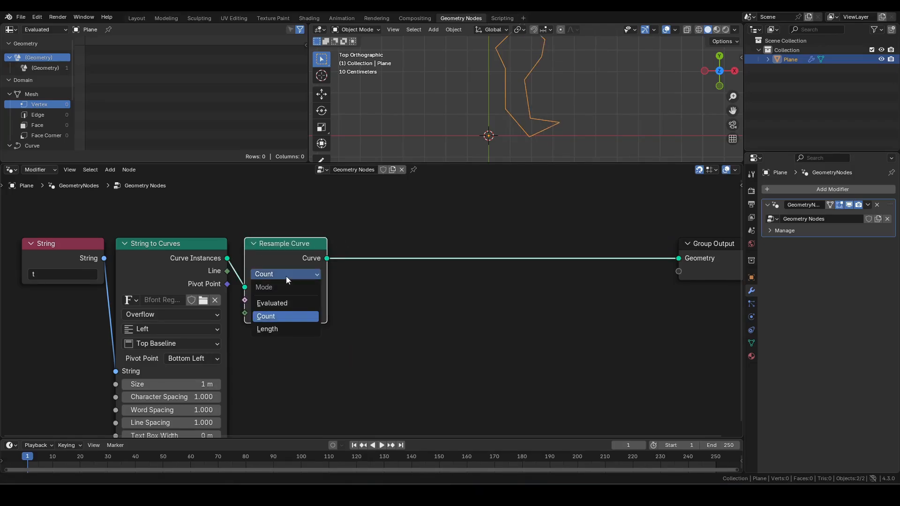
left_click(282, 329)
left_click(280, 313)
key("Return")
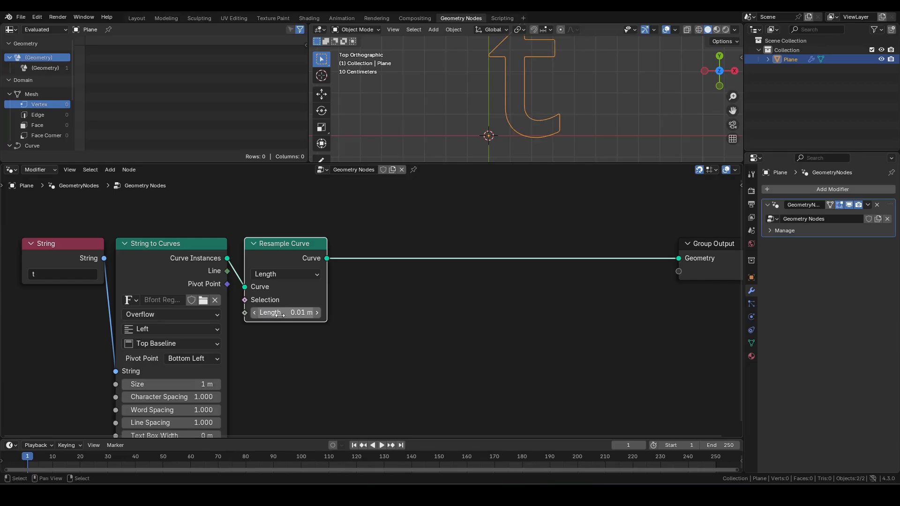
Insert a Realize Instances node between Resample Curve and the Group Output.
middle_click_drag(477, 279, 441, 285)
key("shift+a")
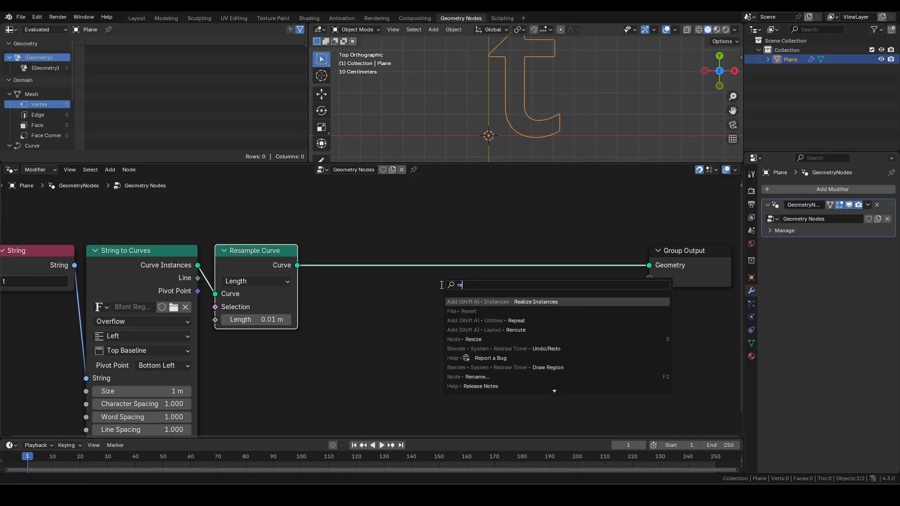
type("realize")
key("Return")
left_click(302, 245)
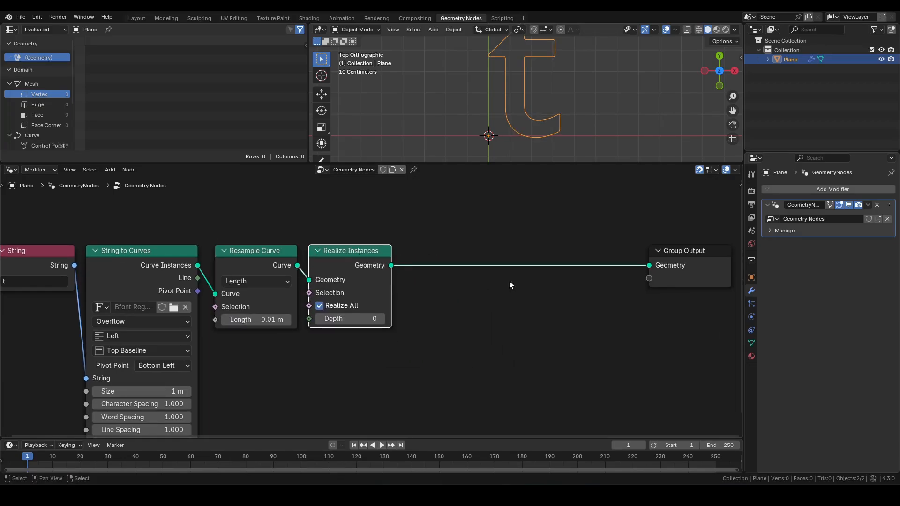
Mark the edge of the letter's stem with a short annotation stroke and remove the annotation layer.
middle_click_drag(508, 281, 443, 284)
middle_click_drag(536, 96, 524, 118, "shift")
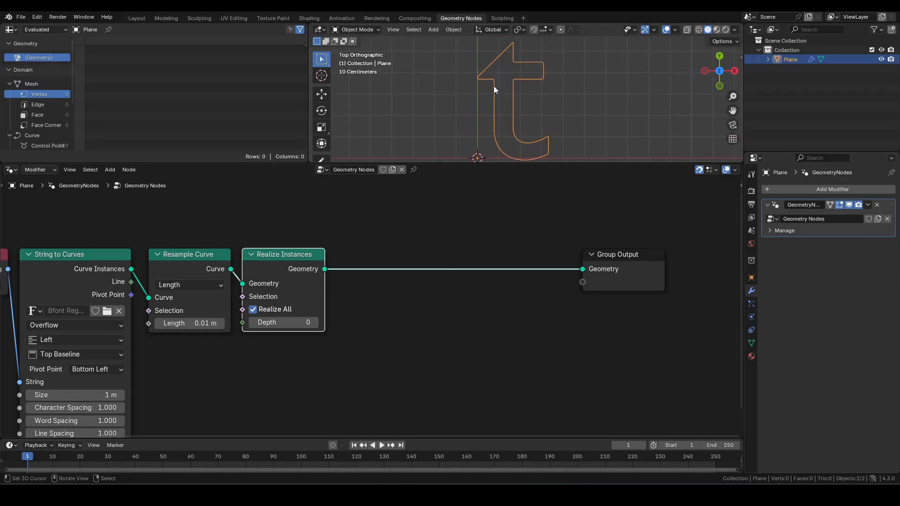
key("d")
left_click_drag(493, 85, 493, 99)
key("q")
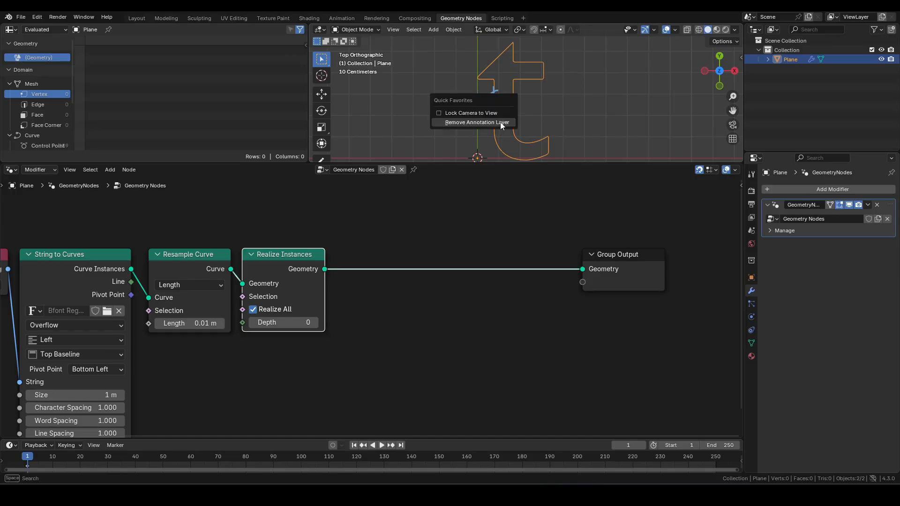
left_click(500, 122)
Move the Group Output node farther from Realize Instances to free space for another branch.
middle_click_drag(519, 291, 422, 290)
left_click_drag(375, 234, 531, 312)
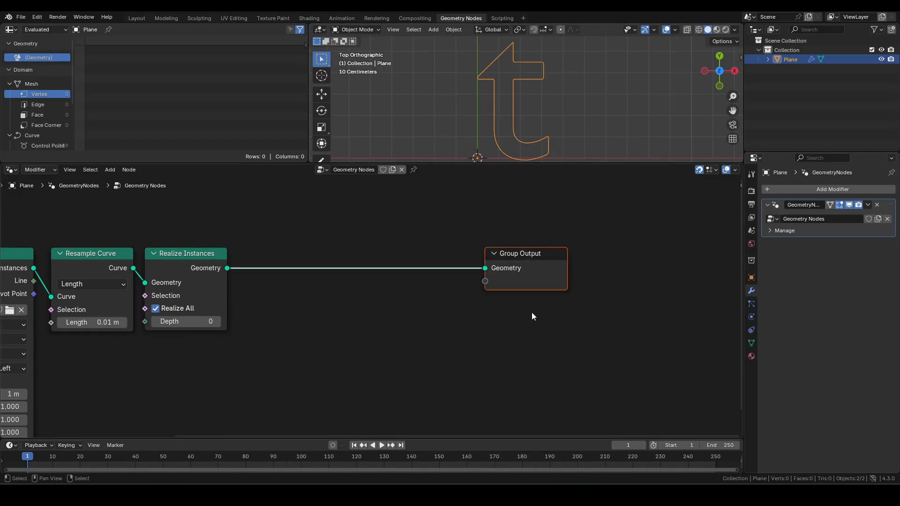
key("g")
left_click(595, 304)
middle_click_drag(555, 304, 501, 277)
Branch a second Resample Curve node off the Realize Instances geometry and place it below.
left_click_drag(172, 242, 231, 341)
type("resampo")
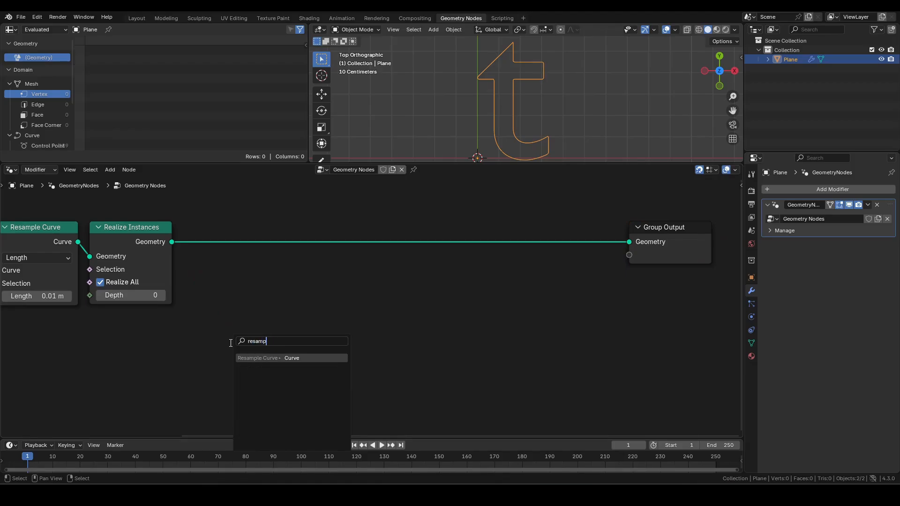
key("Return")
left_click(207, 357)
Add a Spline Length node and connect its Point Count to the second Resample Curve's Count.
middle_click_drag(207, 357, 295, 304)
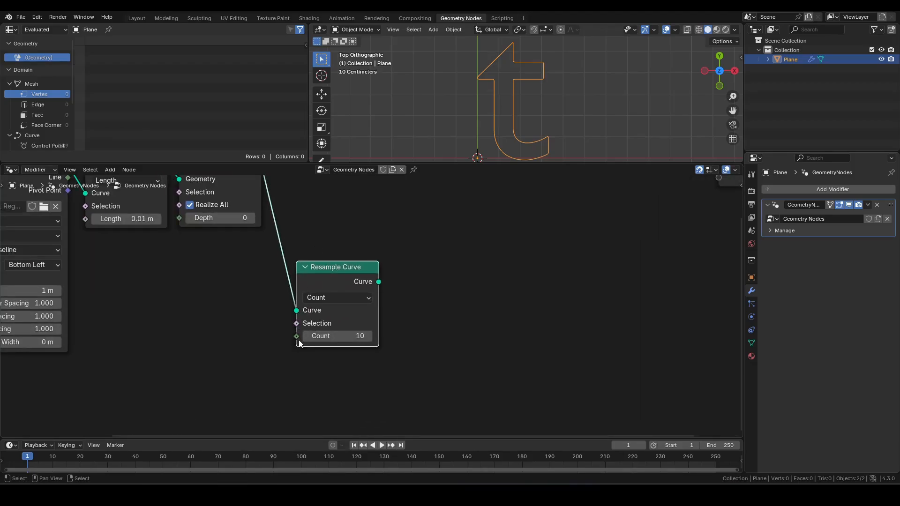
left_click_drag(298, 340, 210, 342)
type("po")
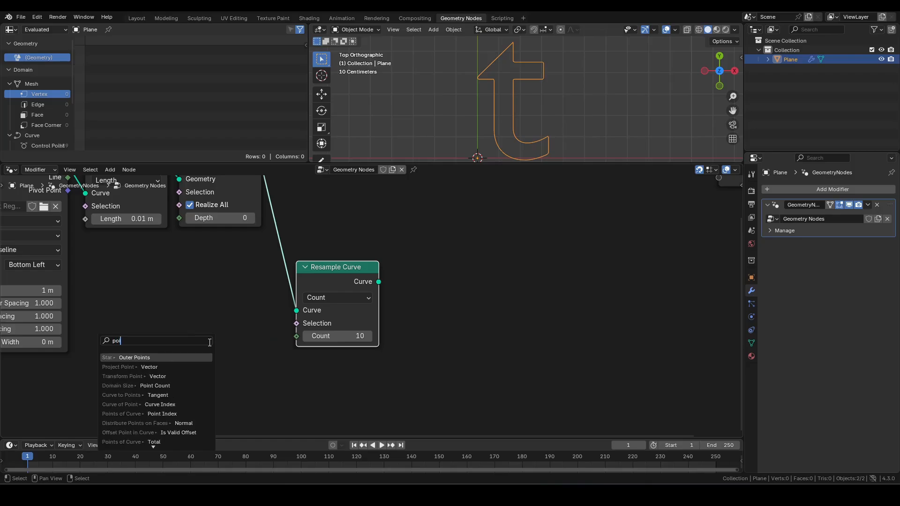
type("int coun")
key("Down")
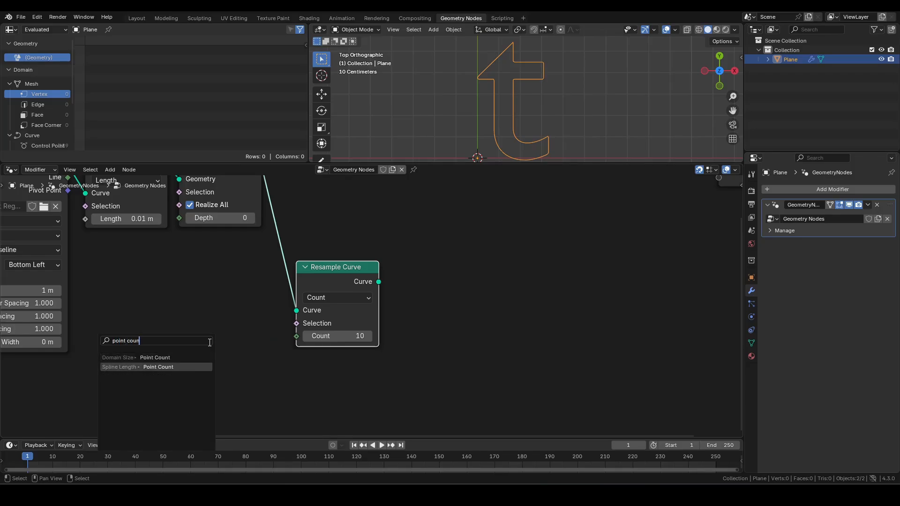
key("Return")
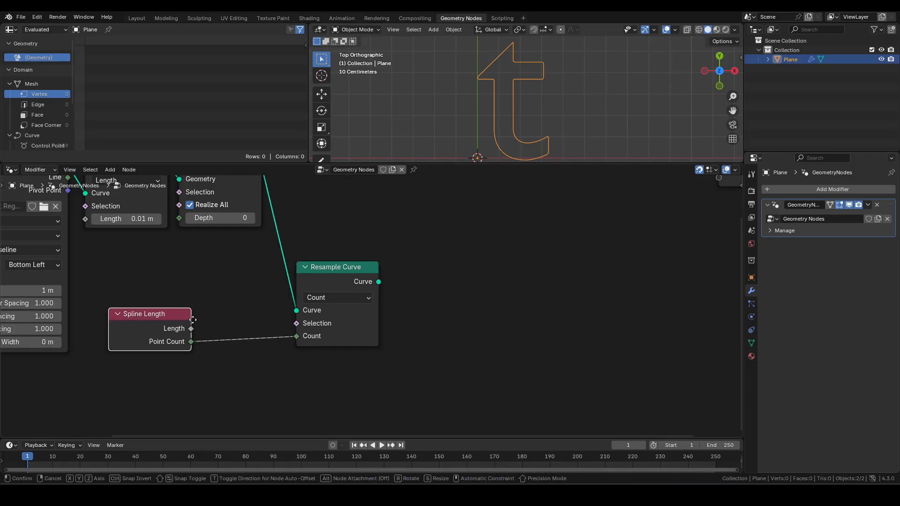
left_click(173, 319)
Insert an Integer Math Multiply node between Point Count and Count, with a multiplier of 8.
left_click_drag(169, 342, 196, 325)
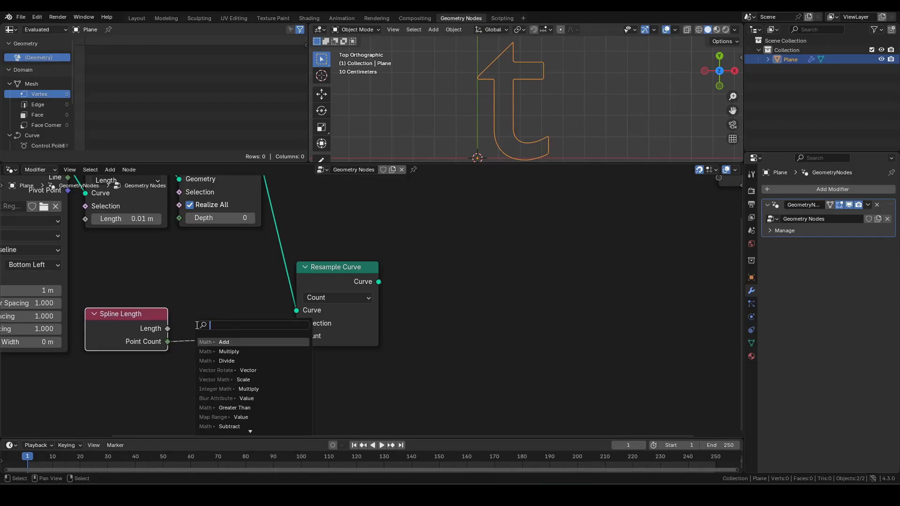
type("mult")
key("Down")
key("Down")
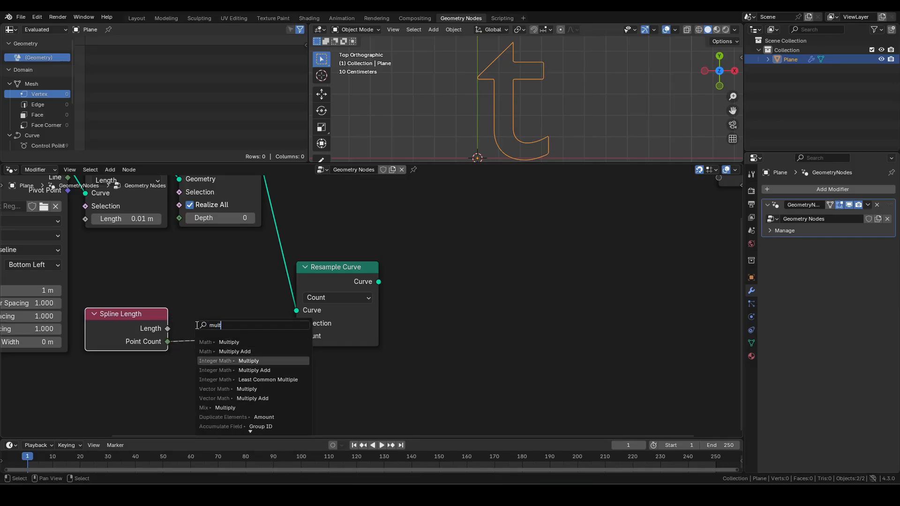
key("Return")
left_click(196, 325)
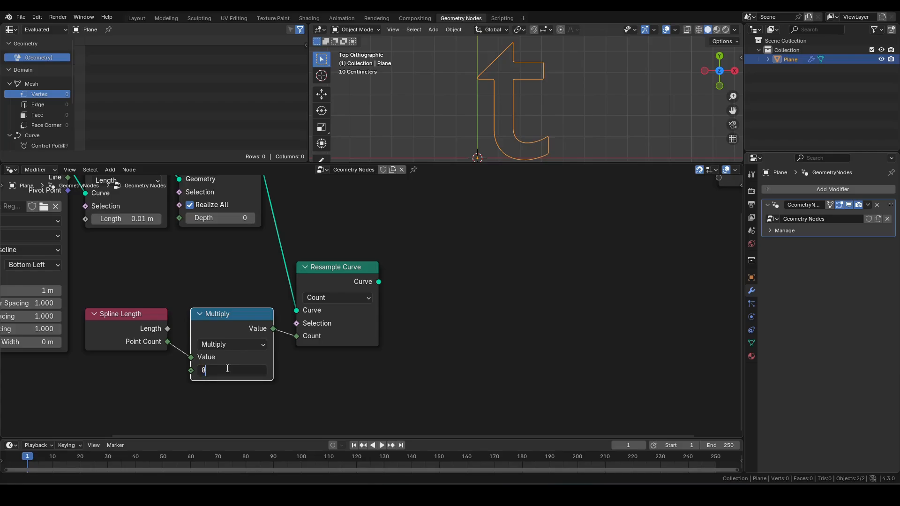
key("Return")
Stack the Multiply and Spline Length nodes beneath the second Resample Curve and hide Spline Length's unused sockets.
left_click_drag(228, 322, 337, 367)
middle_click_drag(377, 332, 353, 275)
left_click_drag(104, 277, 316, 394)
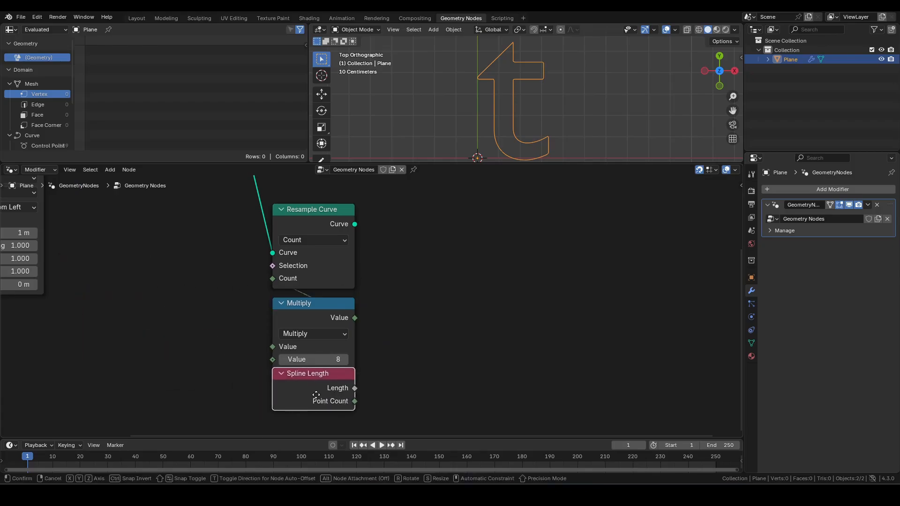
key("ctrl+h")
Merge Realize Instances and the second Resample Curve with a Join Geometry node, expand it, and place it beside the Group Output.
middle_click_drag(402, 290, 363, 310)
scroll(380, 294, "down", 2)
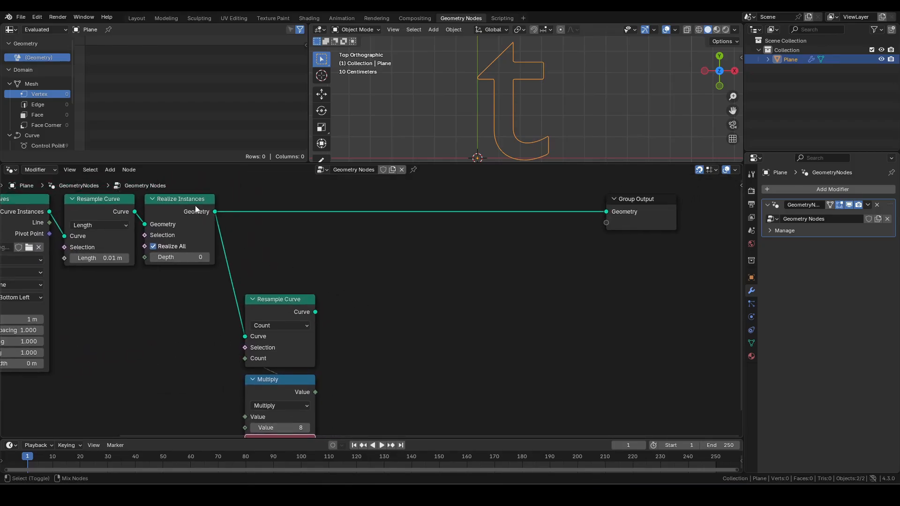
right_click_drag(194, 205, 295, 312, "ctrl+shift")
left_click(353, 252)
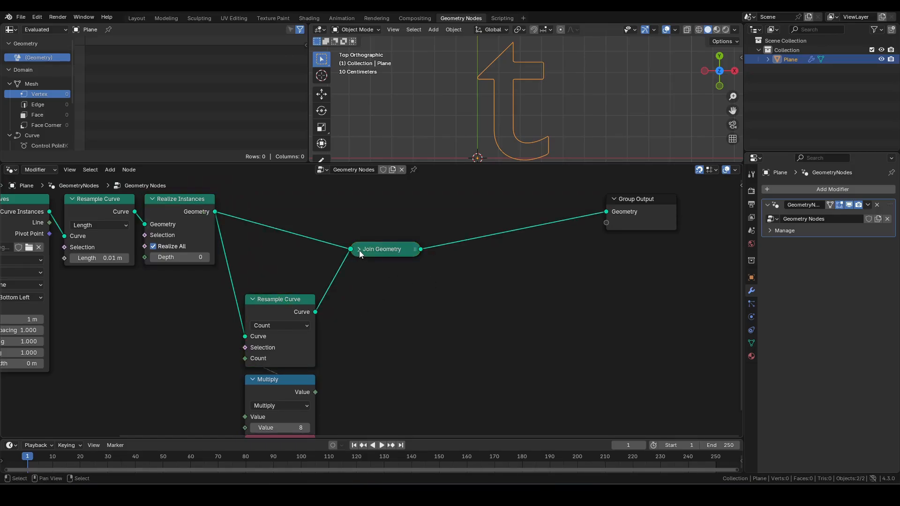
left_click(359, 250)
left_click_drag(370, 249, 548, 199)
Add reroutes on both links into Join Geometry and lower the second Resample Curve's reroute.
right_click_drag(504, 206, 506, 241, "shift")
left_click_drag(506, 223, 506, 225)
left_click_drag(506, 233, 506, 320)
Move Join Geometry, its two reroutes and the Group Output together along X, away from the resample nodes.
left_click_drag(683, 338, 475, 222)
key("g")
key("x")
left_click(611, 260)
middle_click_drag(572, 269, 481, 245)
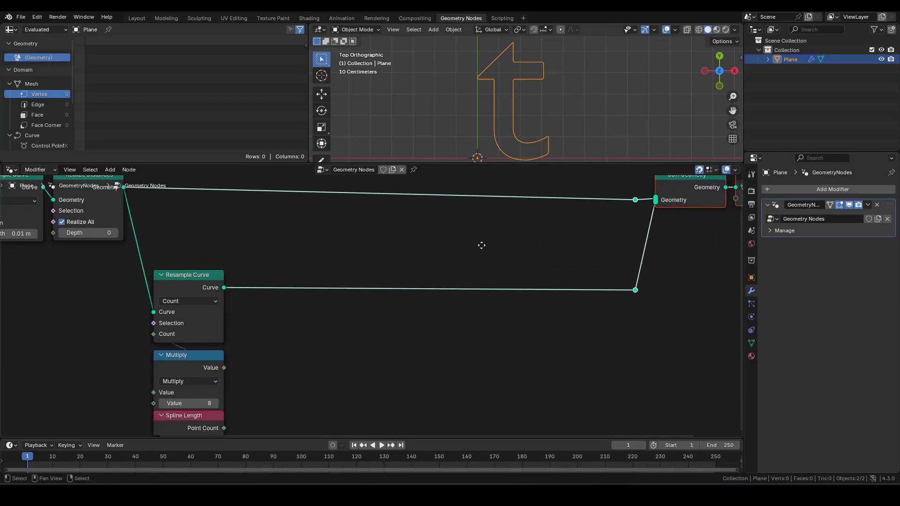
Add a Set Spline Cyclic node with Cyclic off directly after the second Resample Curve.
left_click(332, 265)
key("F3")
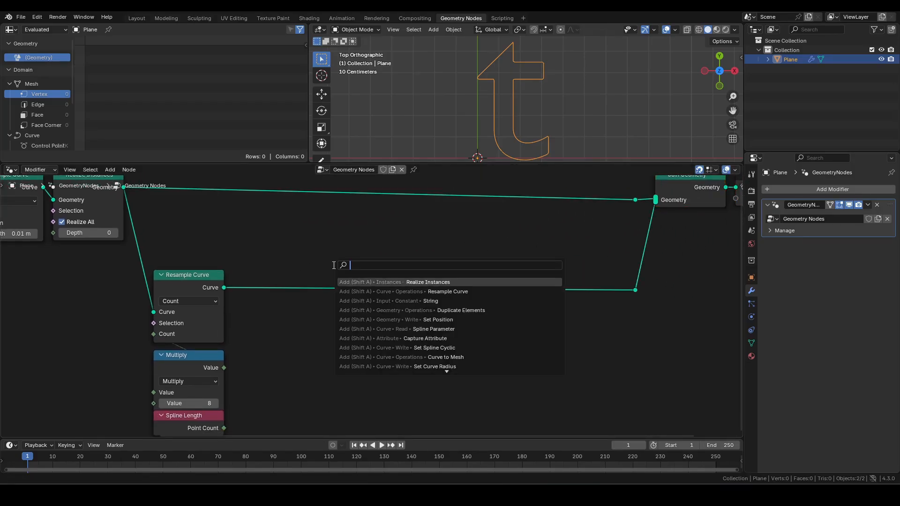
type("ssc")
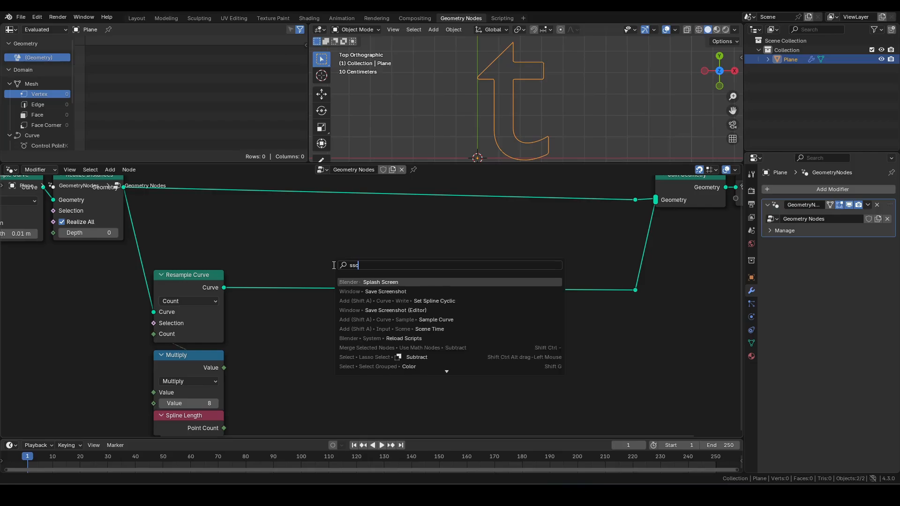
left_click(393, 303)
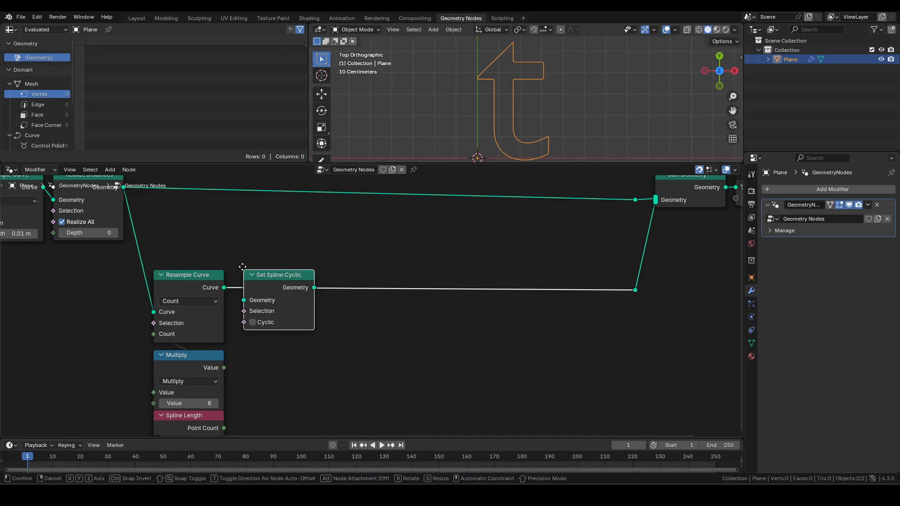
left_click(242, 267)
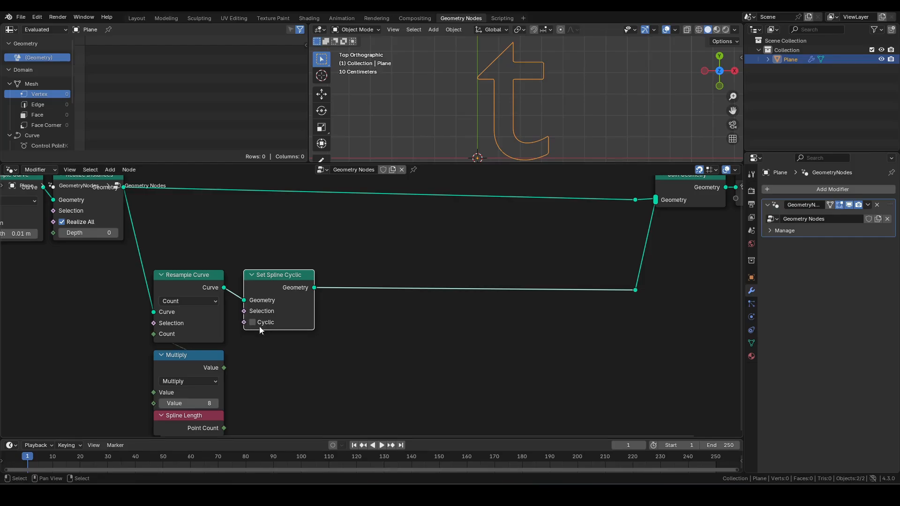
Insert a Capture Attribute node on the link between Set Spline Cyclic and the lower reroute.
left_click(386, 314)
key("F3")
type("captu")
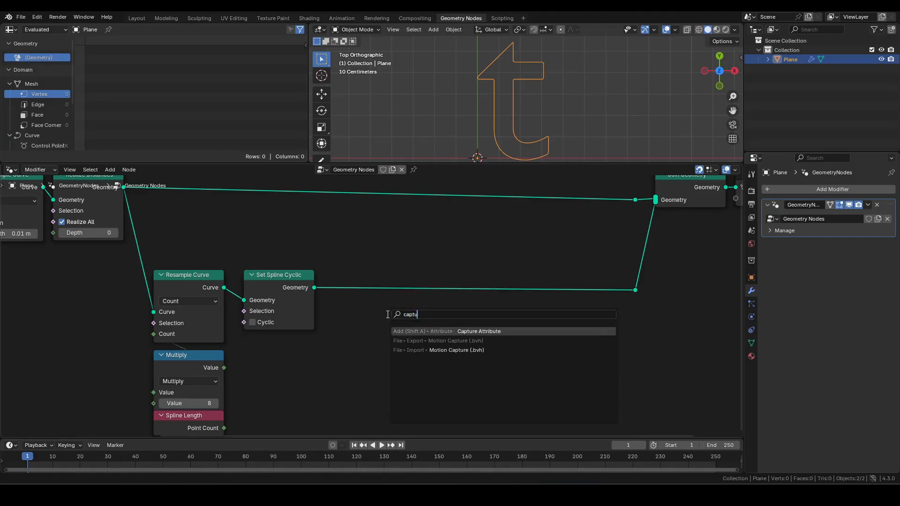
key("Return")
left_click(393, 277)
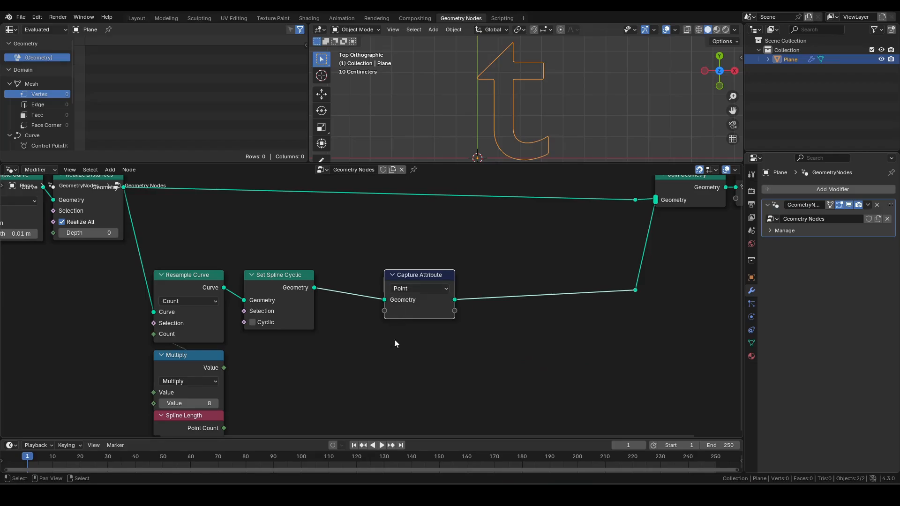
Add a Spline Parameter node beneath Capture Attribute and capture its Factor output.
key("F3")
type("spl")
key("Return")
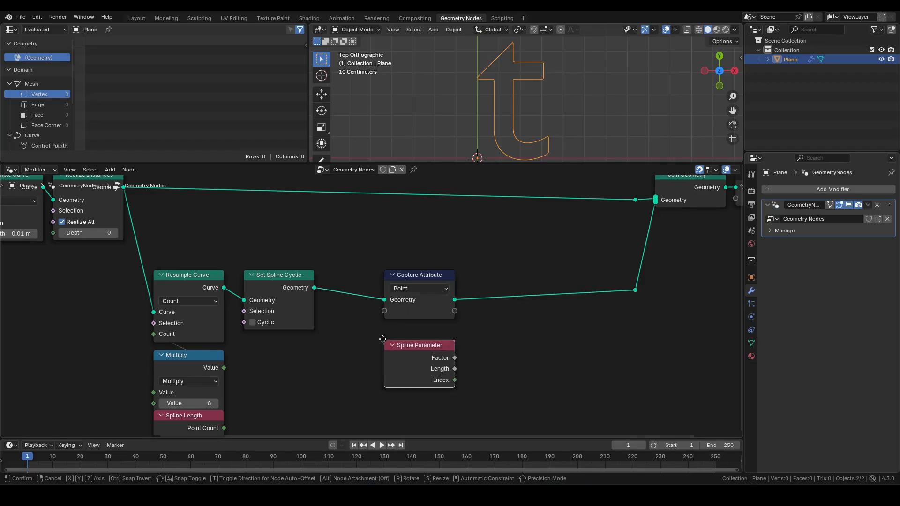
left_click(383, 339)
left_click_drag(454, 358, 384, 310)
Move Capture Attribute and Spline Parameter along X beside Set Spline Cyclic and hide Spline Parameter's unused sockets.
left_click_drag(371, 263, 493, 355)
key("g")
key("x")
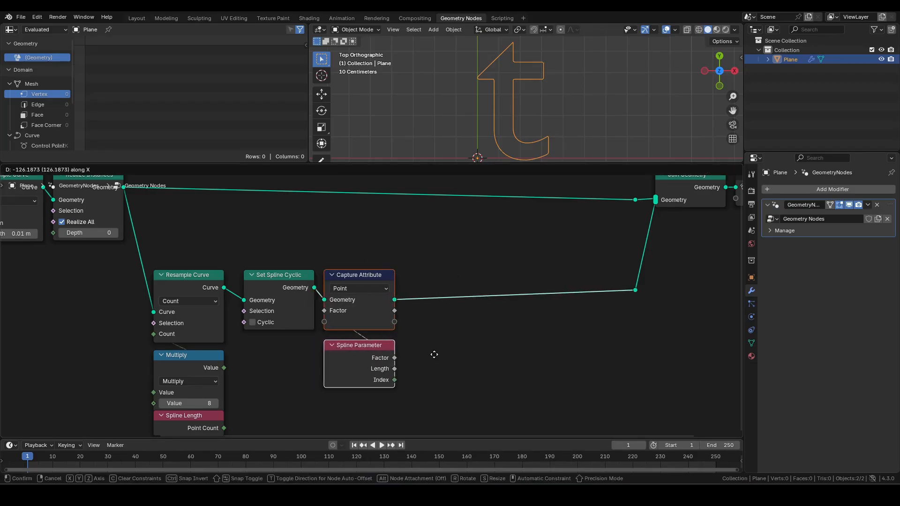
left_click(444, 351)
left_click(375, 370)
key("ctrl+h")
middle_click_drag(489, 351, 377, 354)
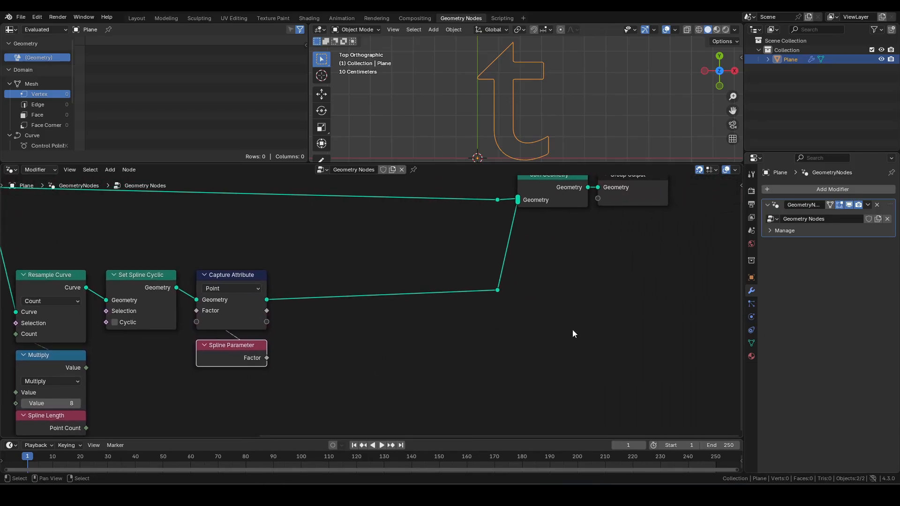
Shift Join Geometry, its reroutes and the Group Output farther away and insert a Set Position node on the lower link.
left_click_drag(664, 322, 463, 184)
key("g")
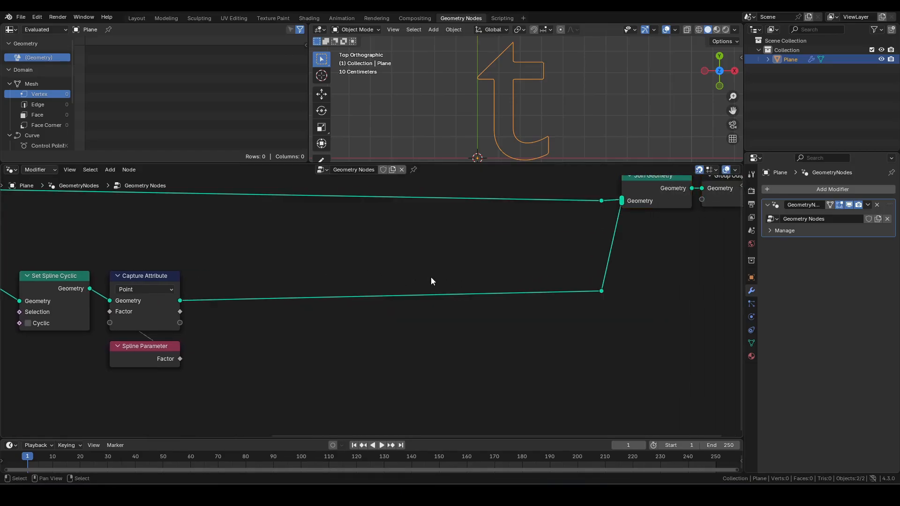
key("shift+a")
type("set pos")
key("Return")
left_click(357, 266)
Add a reroute on the upper link, feed it into a new Sample Curve node's Curves input, and arrange it before Set Position.
middle_click_drag(312, 272, 331, 271)
right_click_drag(224, 182, 222, 198, "shift")
left_click_drag(222, 194, 251, 356)
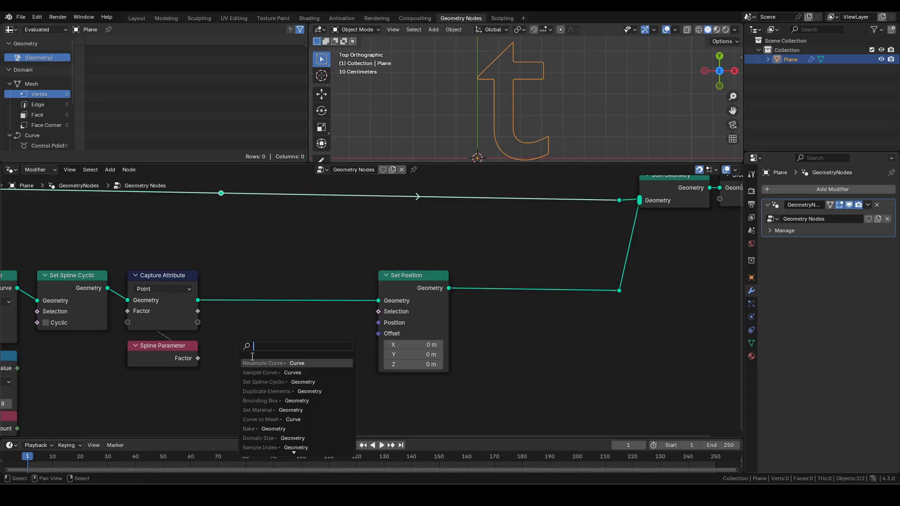
type("sample cu")
key("Return")
left_click(252, 327)
middle_click_drag(357, 323, 367, 284)
left_click_drag(422, 241, 443, 242)
Drive Sample Curve's Factor with a new Spline Parameter node's Factor output, placed beside it.
left_click_drag(247, 394, 211, 396)
type("spp")
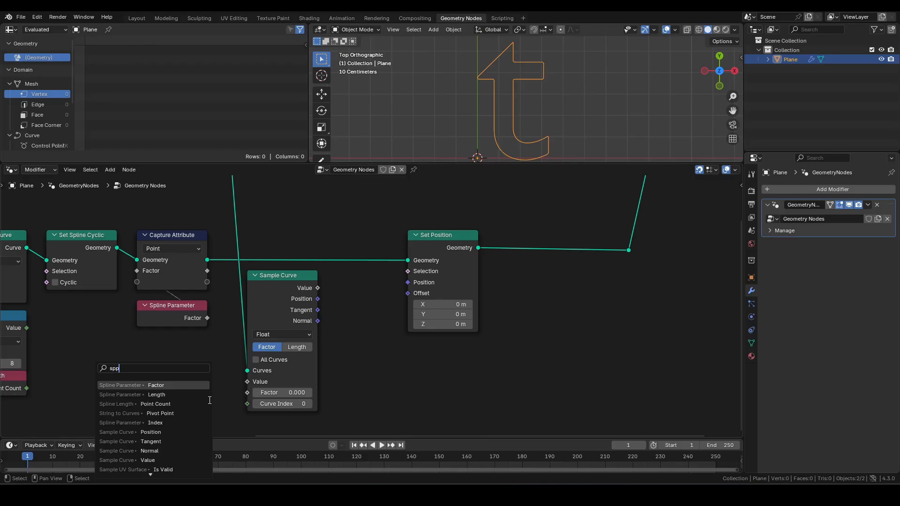
key("Return")
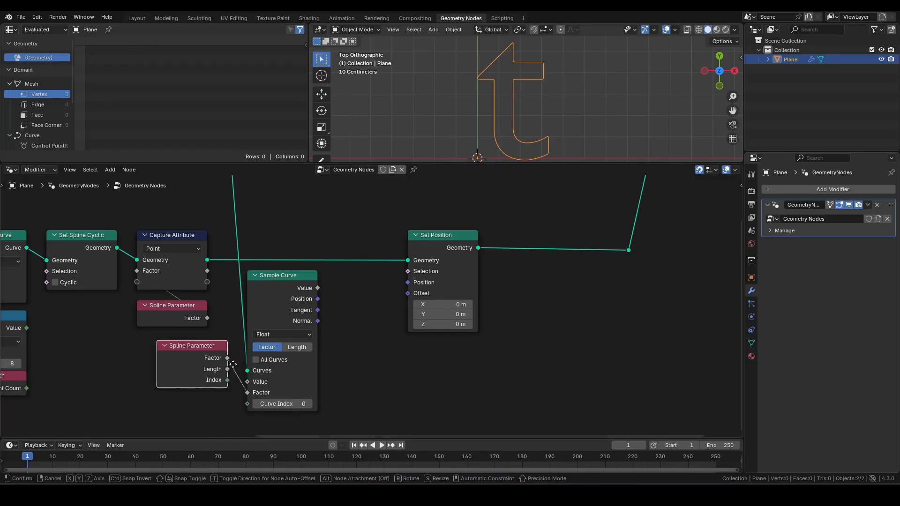
left_click(239, 373)
Scale Sample Curve's Normal by 0.01 with a vector Scale node and connect it to Set Position's Offset.
left_click_drag(317, 321, 354, 365)
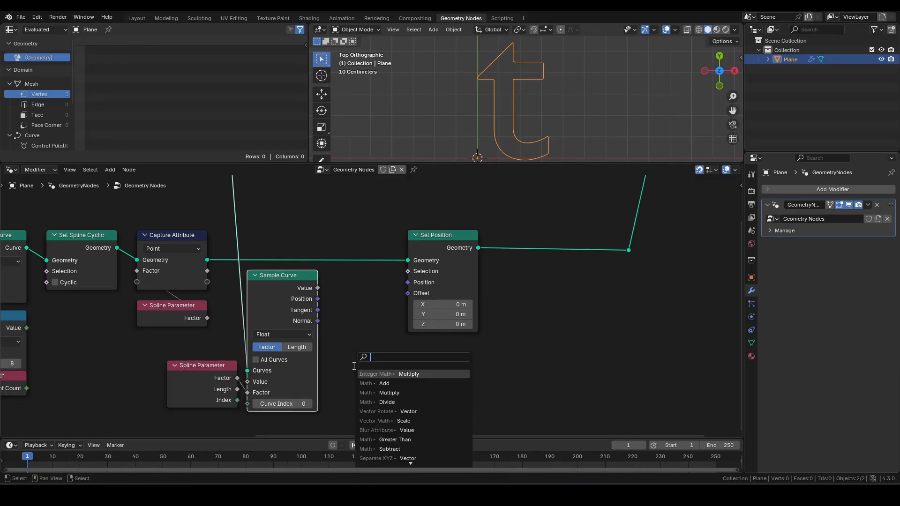
type("scal")
key("Return")
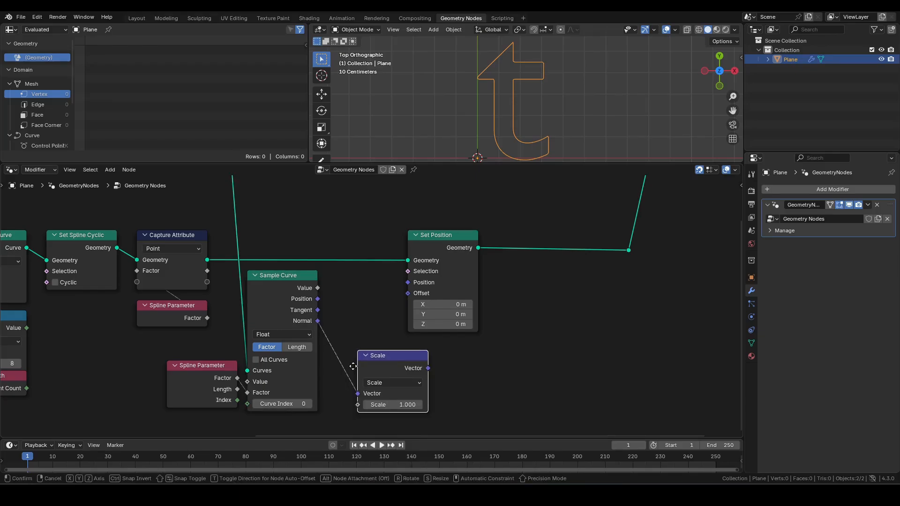
left_click(363, 303)
left_click(363, 324)
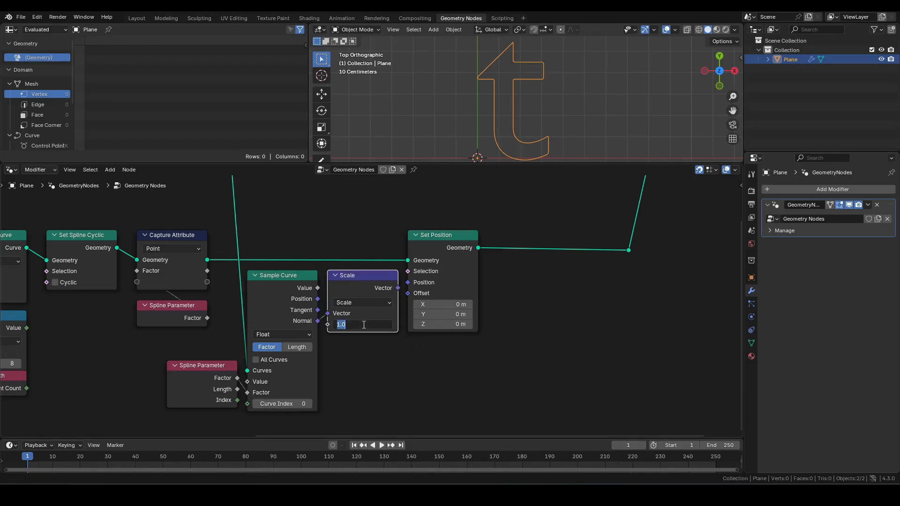
type(".01")
key("Return")
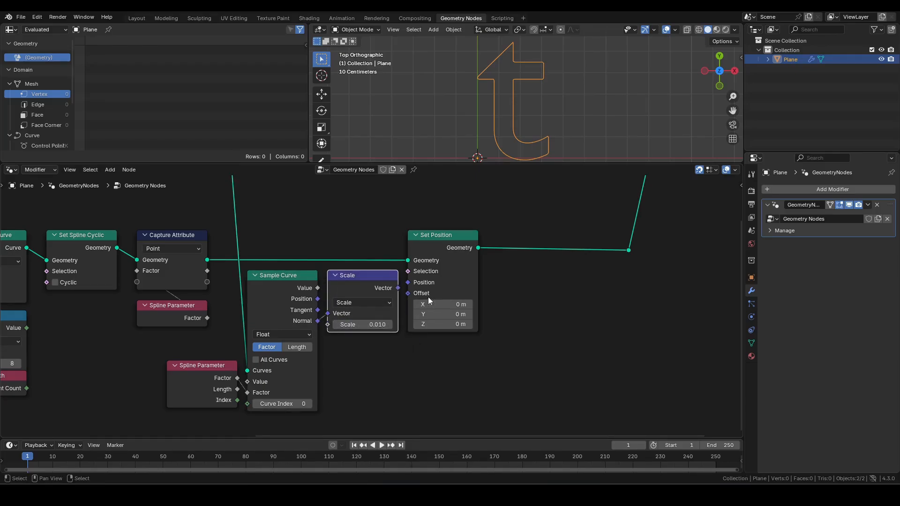
left_click_drag(399, 287, 416, 300)
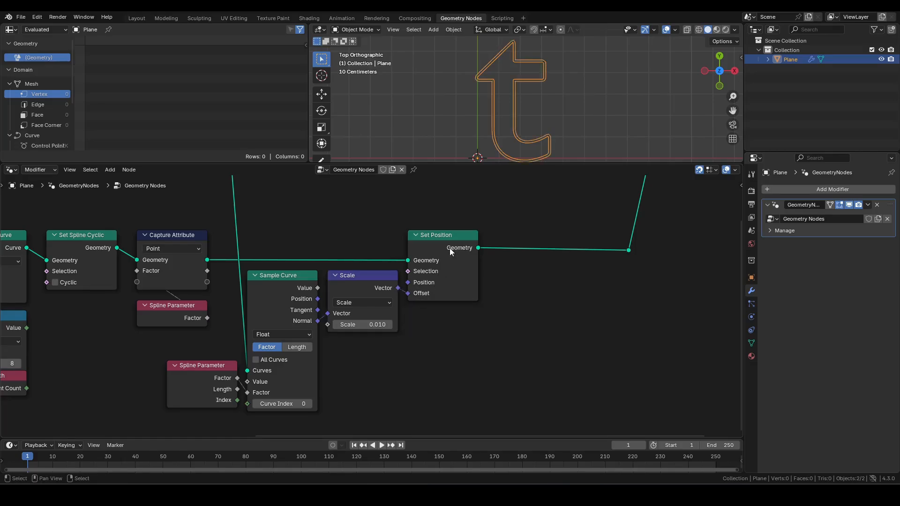
Mute and unmute the Set Position node to compare the curve with and without its offset.
left_click(429, 238)
key("m")
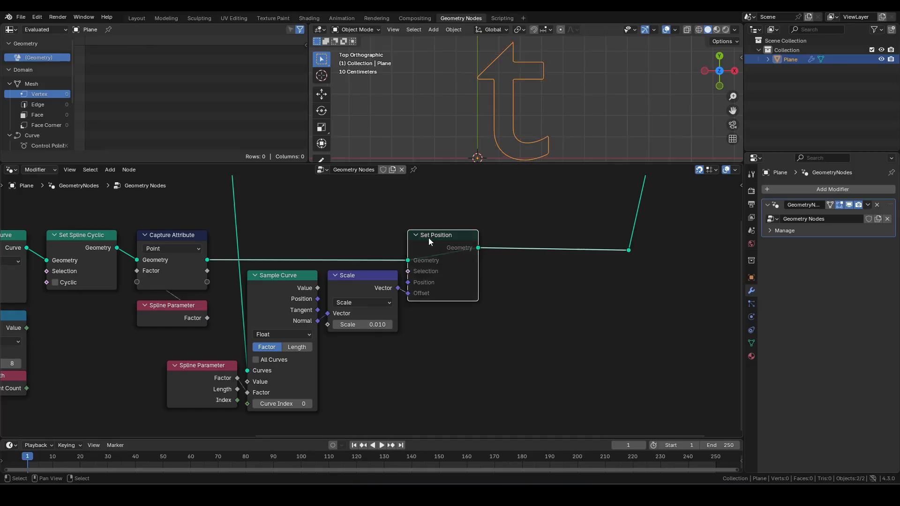
key("m")
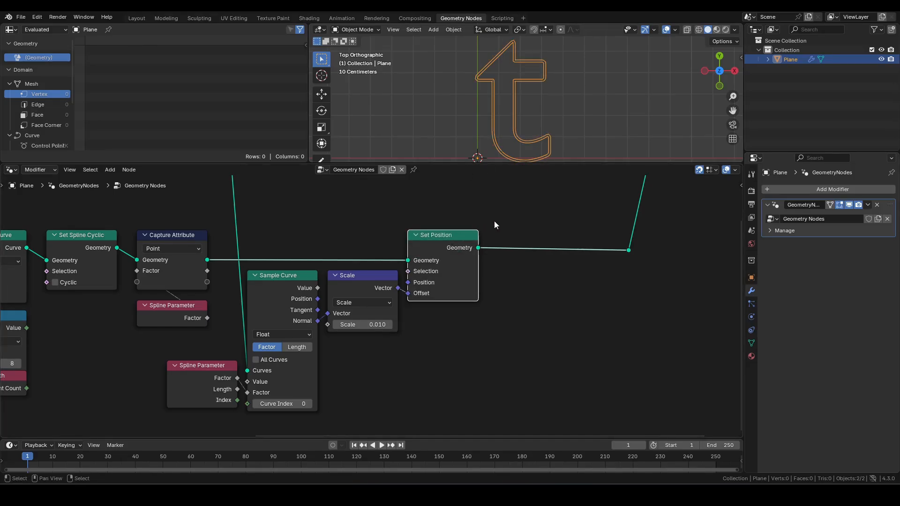
Move the joining and output nodes farther away and insert a second Set Position before the lower reroute.
middle_click_drag(514, 229, 394, 252)
scroll(393, 252, "down", 1)
left_click_drag(663, 282, 485, 182)
key("g")
left_click(708, 184)
key("F3")
type("sety")
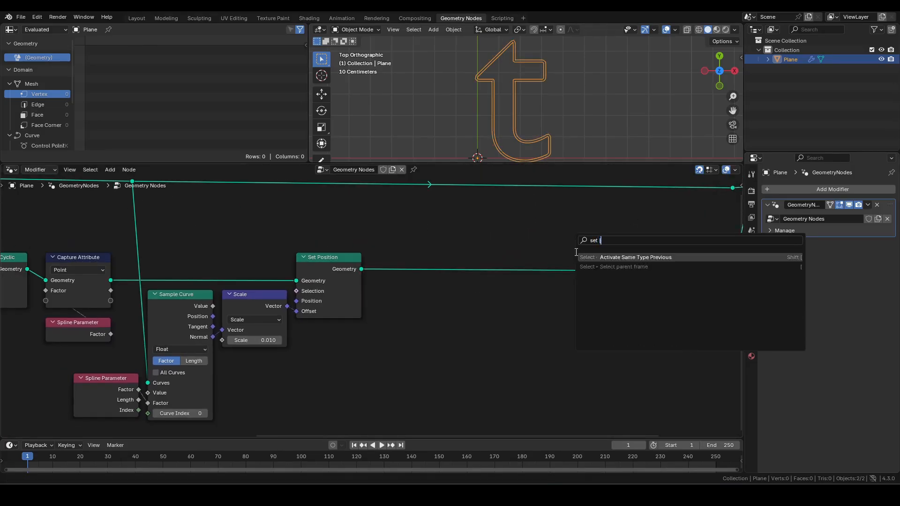
key("BackSpace")
key("Return")
left_click(629, 250)
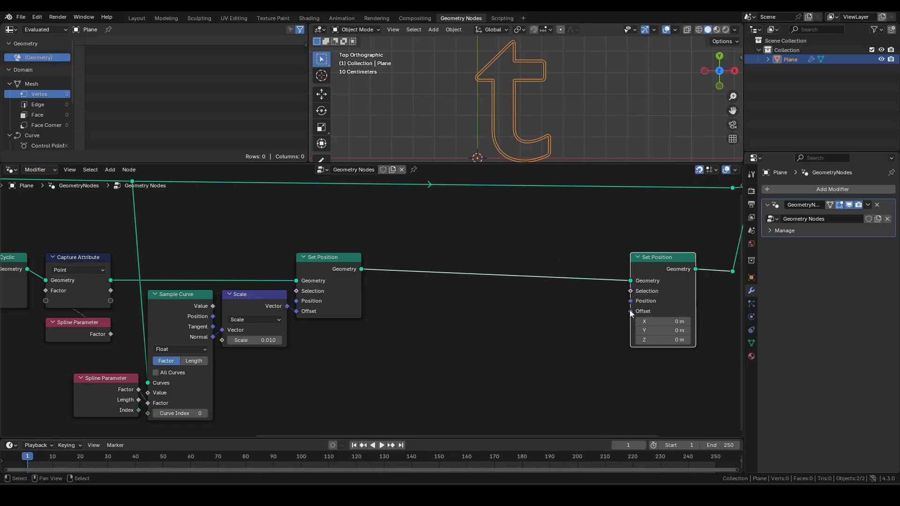
Feed a new Vector Rotate node into the second Set Position's Position input and place it nearby.
left_click_drag(630, 301, 575, 323)
type("vr")
key("Down")
key("Down")
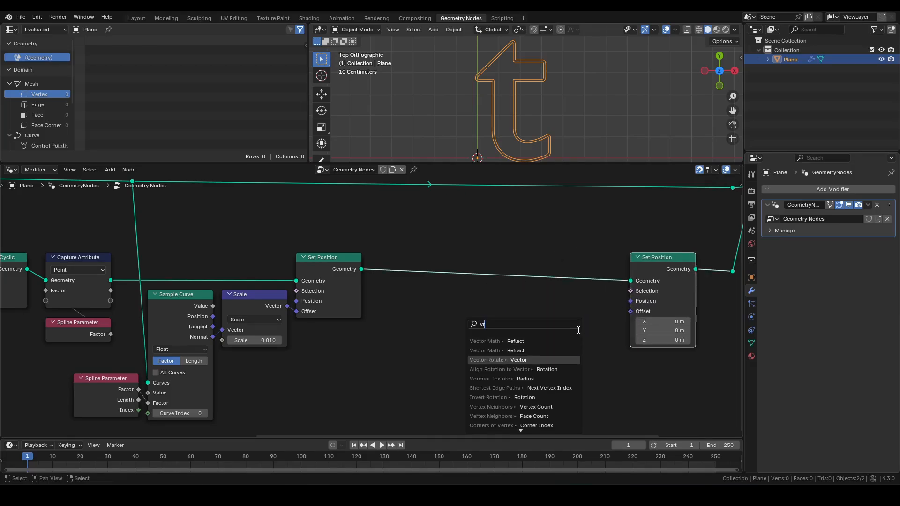
key("Return")
left_click(624, 352)
Connect a new Position node to Vector Rotate's Vector input and place it alongside.
middle_click_drag(624, 352, 632, 313)
left_click_drag(564, 347, 532, 320)
type("pos")
key("Return")
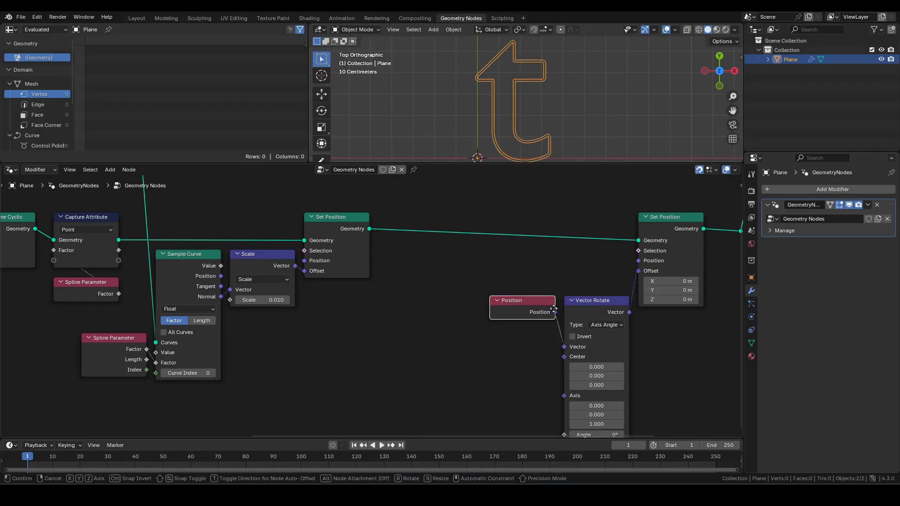
left_click(556, 305)
Lower Sample Curve with its Spline Parameter and connect its Position and Tangent to Vector Rotate's Center and Axis.
left_click_drag(140, 312, 174, 364)
left_click_drag(186, 260, 185, 321)
middle_click_drag(307, 332, 319, 300)
left_click_drag(233, 301, 576, 326)
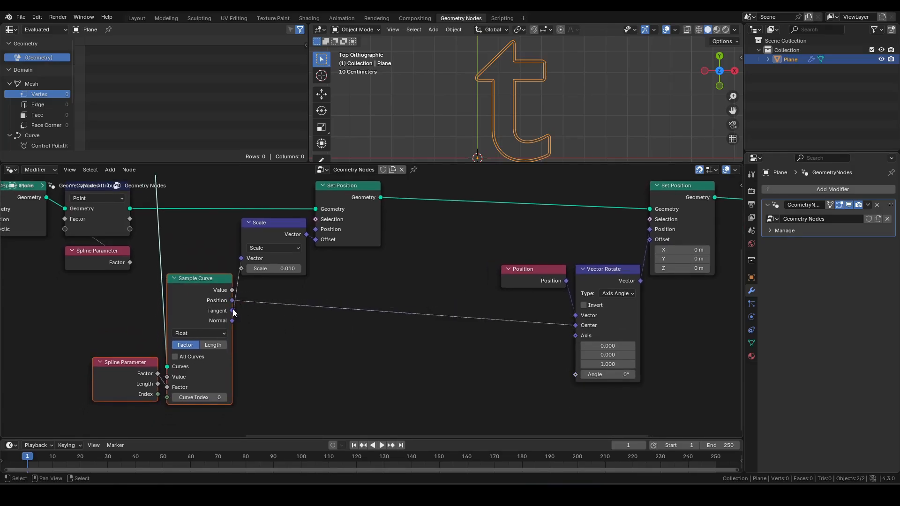
left_click_drag(232, 311, 572, 335)
Raise the Position and Vector Rotate nodes together so they sit closer beside the second Set Position.
left_click_drag(530, 219, 612, 280)
key("g")
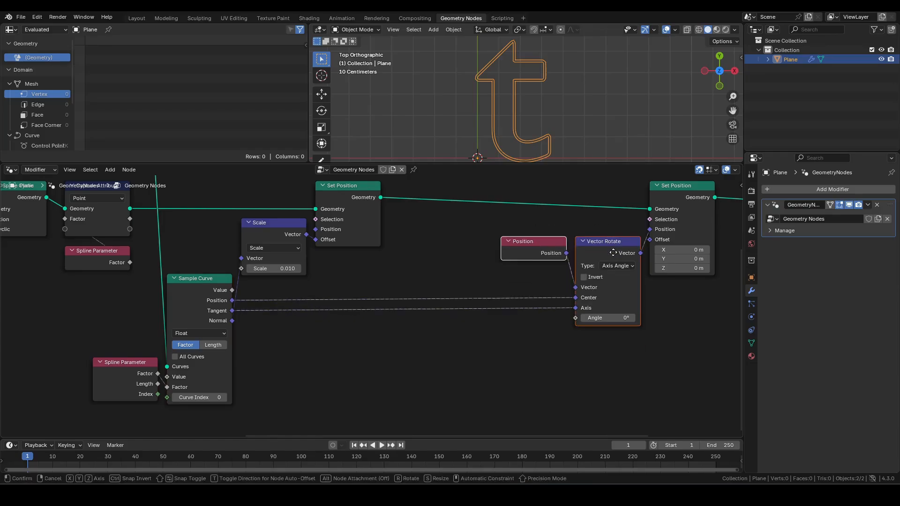
left_click(607, 262)
left_click(485, 331)
Drive Vector Rotate's Angle with a new Spline Parameter node's Length output and hide its unused sockets.
left_click_drag(575, 327, 387, 359)
type("spl")
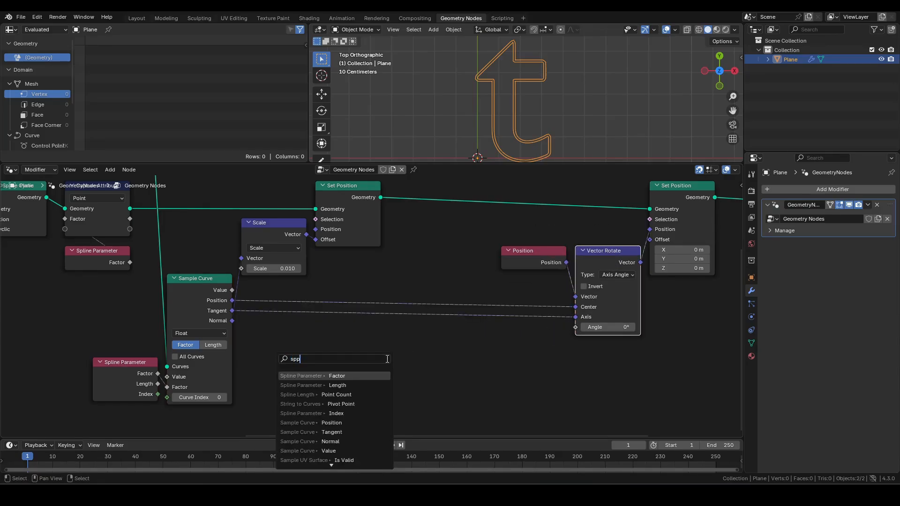
key("Down")
key("Return")
left_click_drag(386, 359, 451, 343)
key("ctrl+h")
Insert a Multiply node between Spline Parameter's Length and Vector Rotate's Angle.
left_click(476, 383)
type("mul")
key("Return")
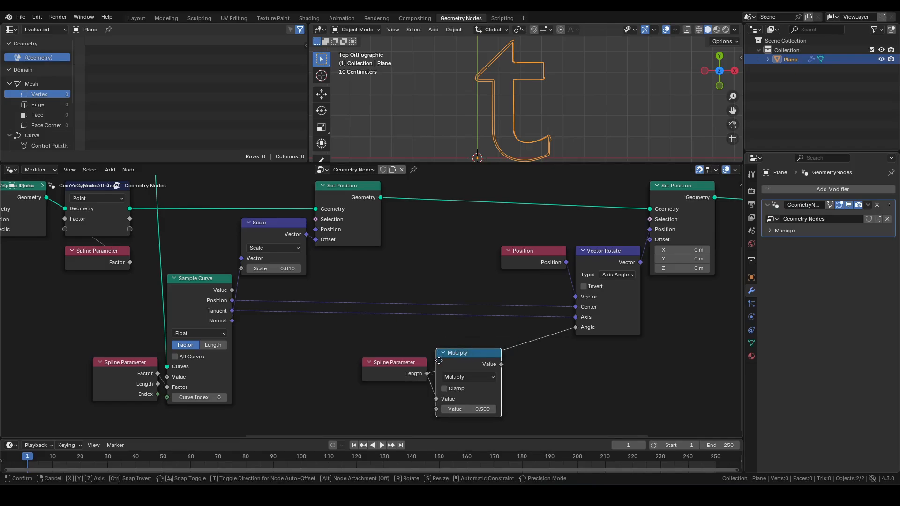
left_click(438, 365)
middle_click_drag(533, 331, 533, 314)
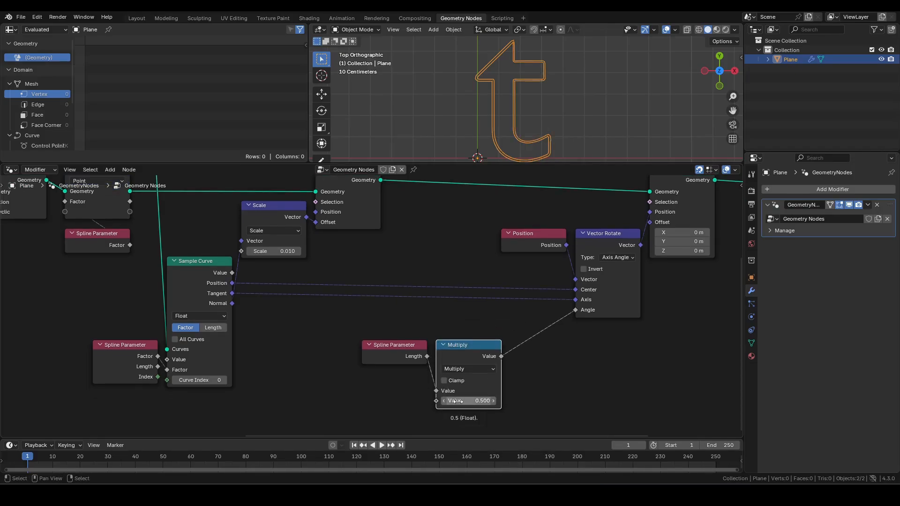
Set the Multiply node's second value to 337.700 while inspecting the twisted curve from the top.
left_click_drag(454, 401, 572, 401)
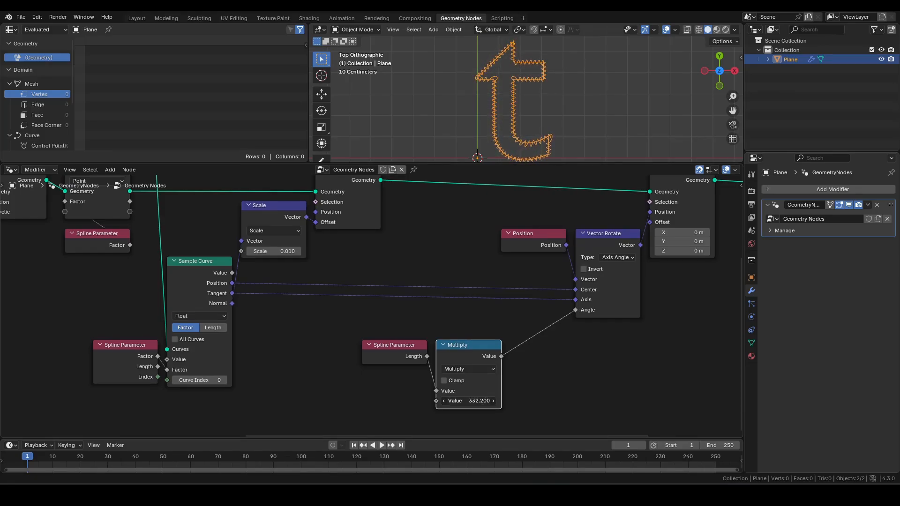
mouse_move(600, 78)
middle_mouse_down()
mouse_move(541, 123)
mouse_move(532, 90)
mouse_move(547, 134)
mouse_move(473, 66)
mouse_move(471, 88)
mouse_move(485, 77)
mouse_move(482, 89)
middle_mouse_up()
key("KP_7")
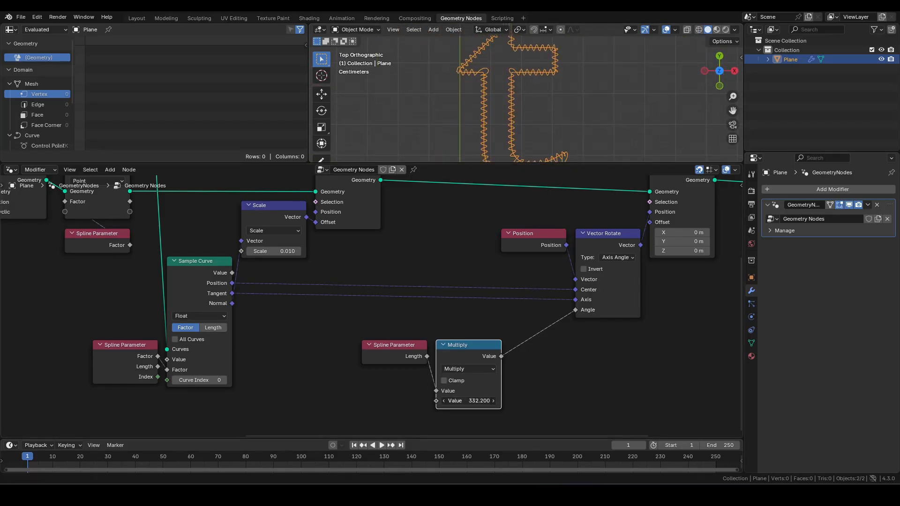
left_click_drag(469, 400, 473, 401)
Circle the t's inner corner between crossbar and stem with an annotation, and remove the annotation layer.
key("d")
left_click_drag(489, 81, 477, 64)
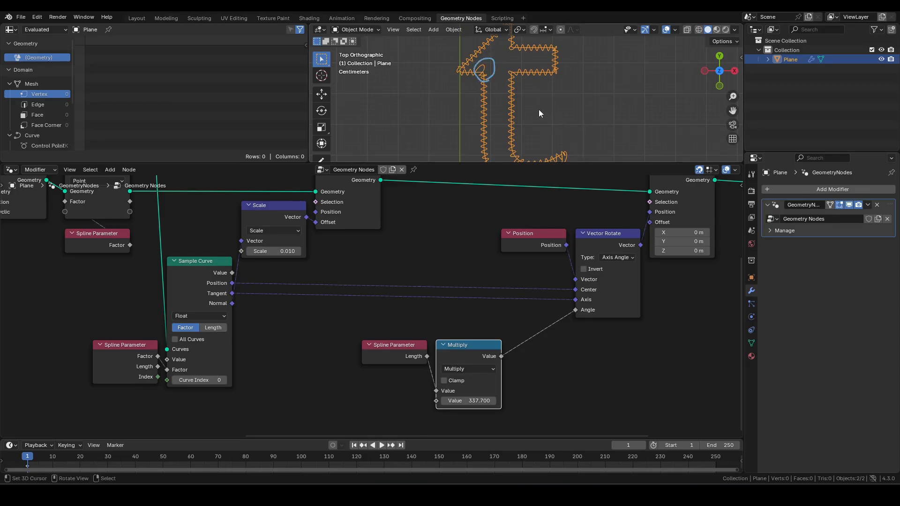
key("q")
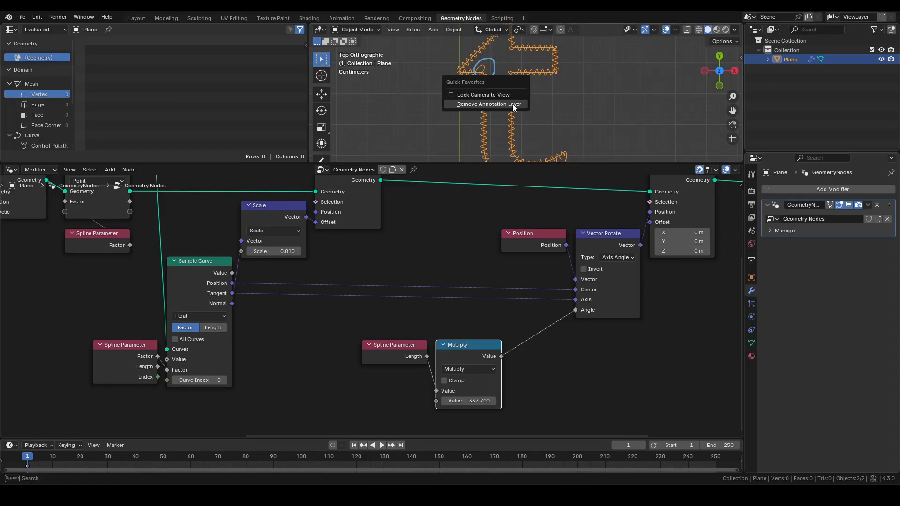
left_click(513, 104)
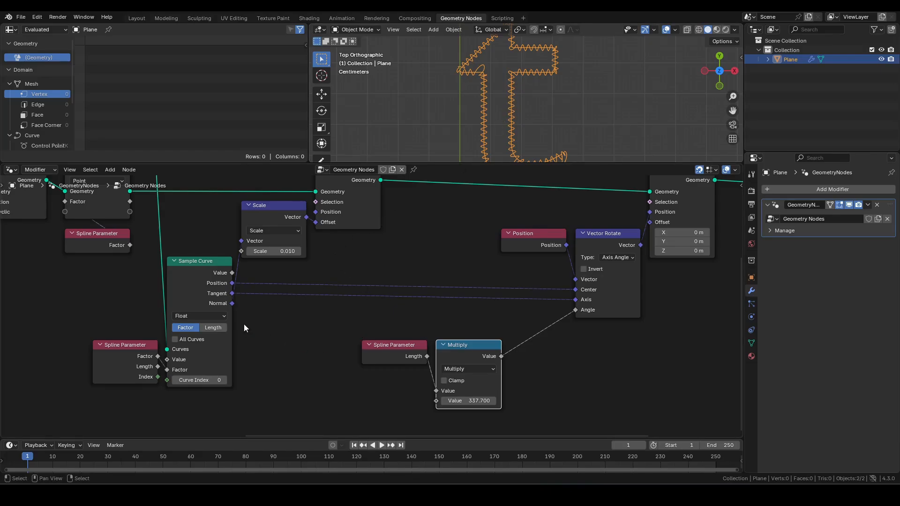
middle_click_drag(240, 330, 331, 356)
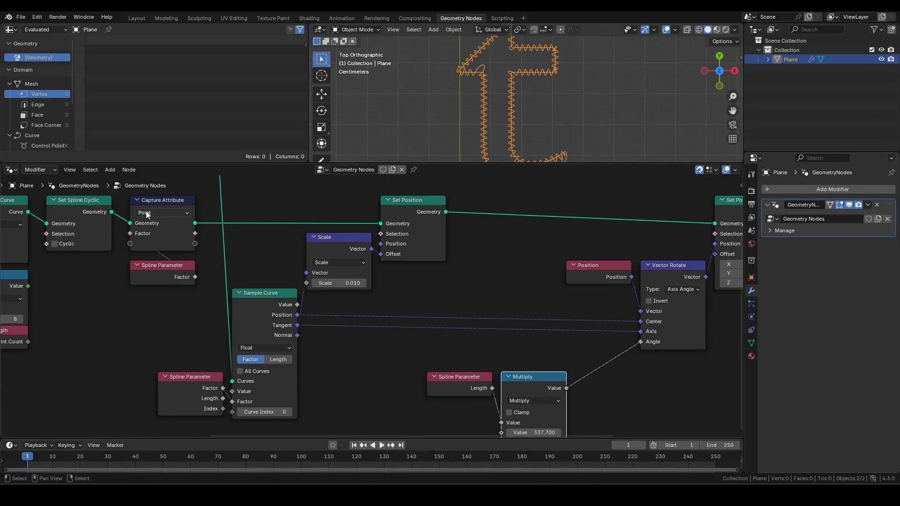
Feed the captured Factor from Capture Attribute into Sample Curve's Factor and delete the Spline Parameter node beside Sample Curve.
left_click(202, 387)
left_click_drag(195, 243, 232, 402)
left_click(208, 379)
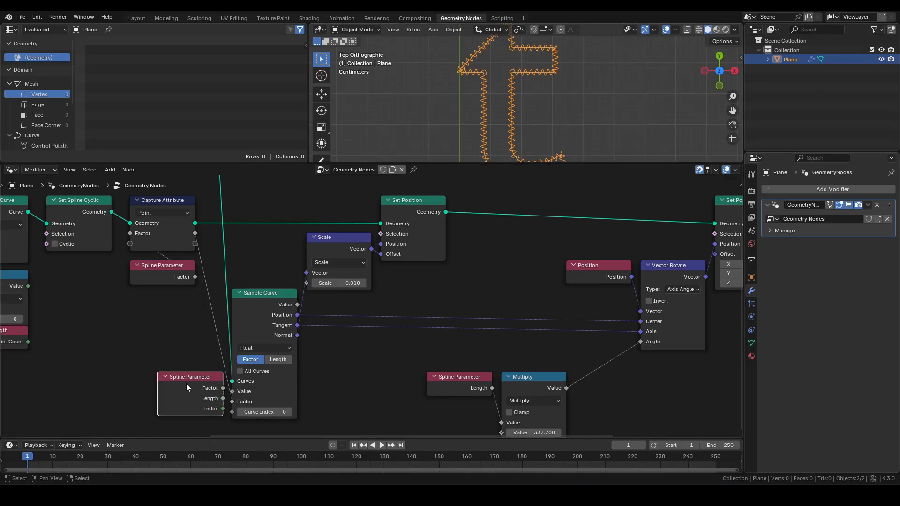
key("x")
Add a Multiply node feeding the existing Multiply's second value and set its first value to tau.
middle_click_drag(435, 339, 328, 302)
middle_click_drag(427, 395, 472, 318)
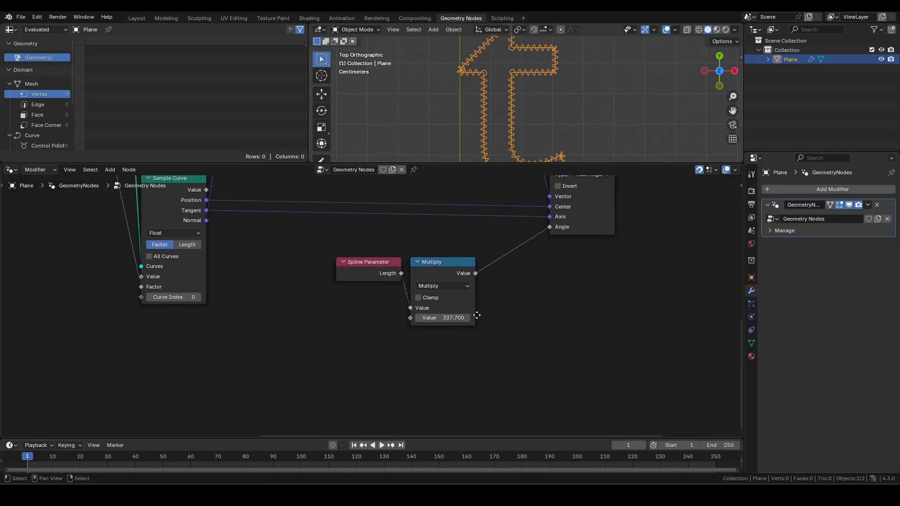
scroll(473, 318, "up", 4)
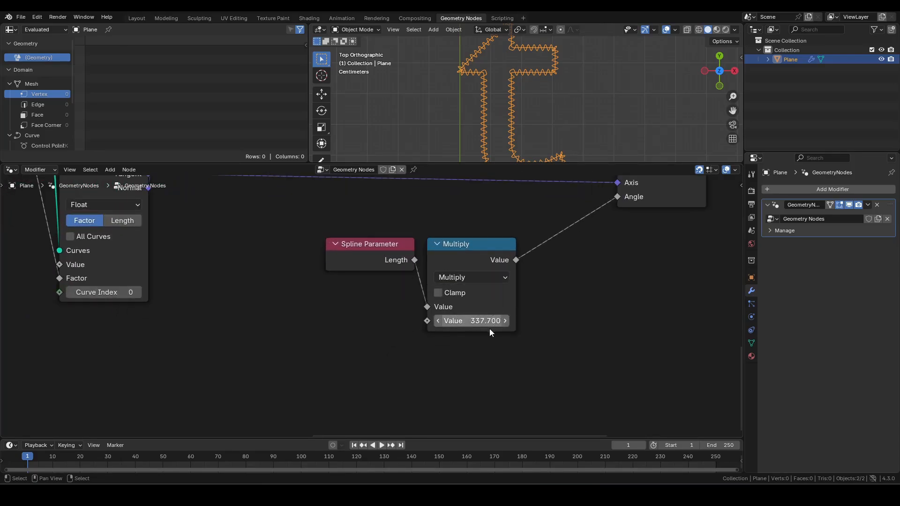
left_click_drag(427, 320, 394, 332)
type("mul")
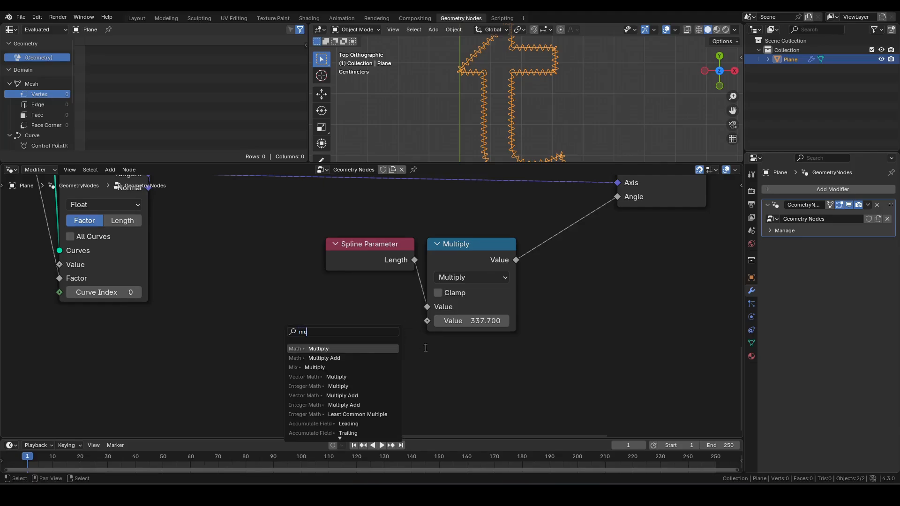
key("Return")
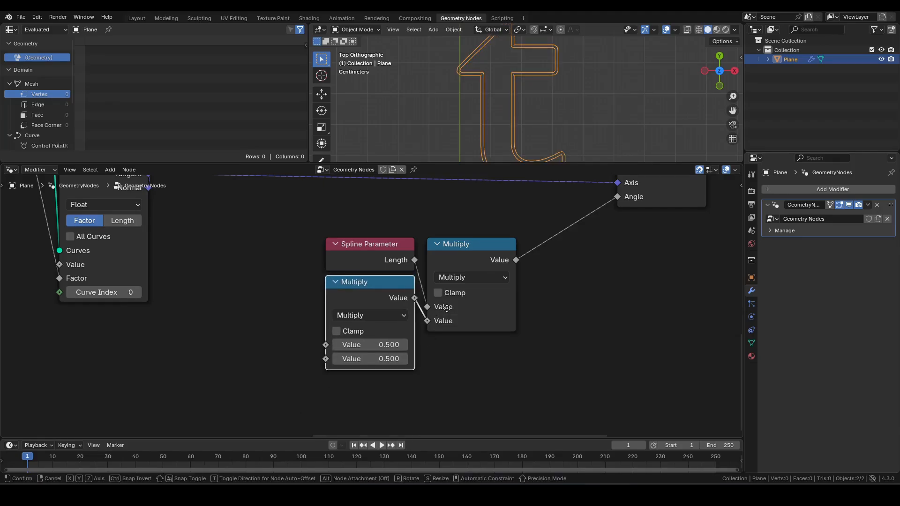
left_click(446, 308)
left_click(380, 346)
type("tau")
key("Return")
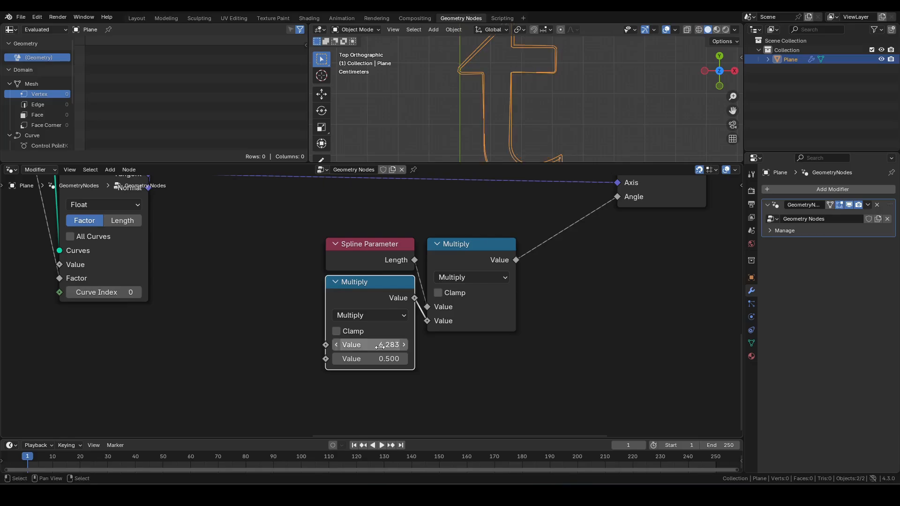
Add a Value node driving the new Multiply node's second value and set it to 10.
left_click_drag(326, 359, 159, 370)
type("value")
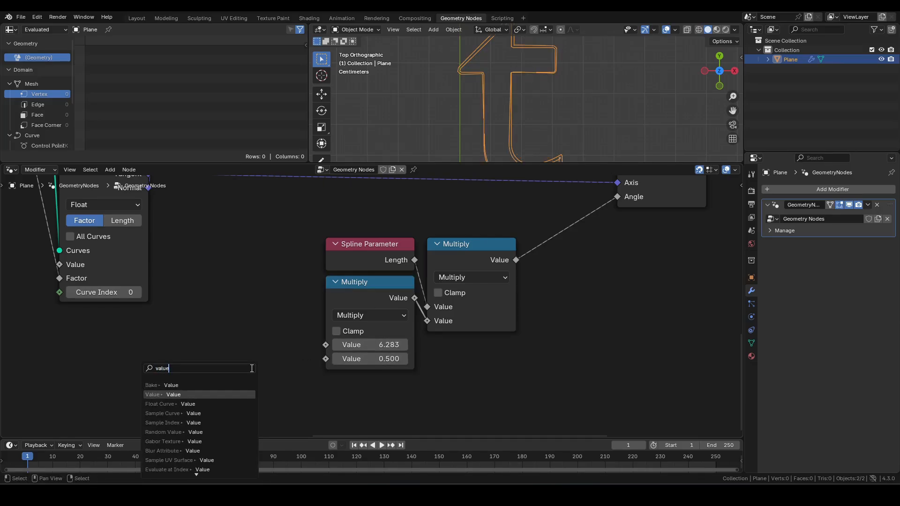
key("Return")
left_click(315, 332)
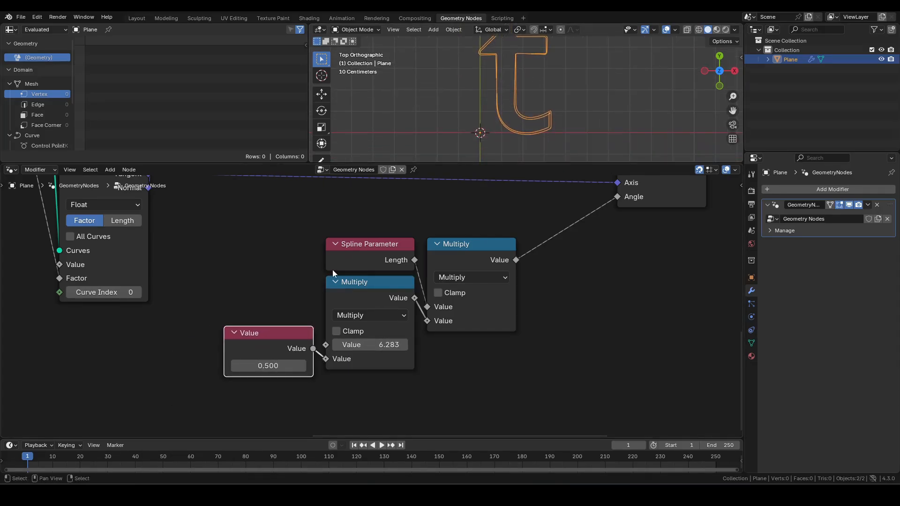
left_click(265, 365)
type("10")
key("Return")
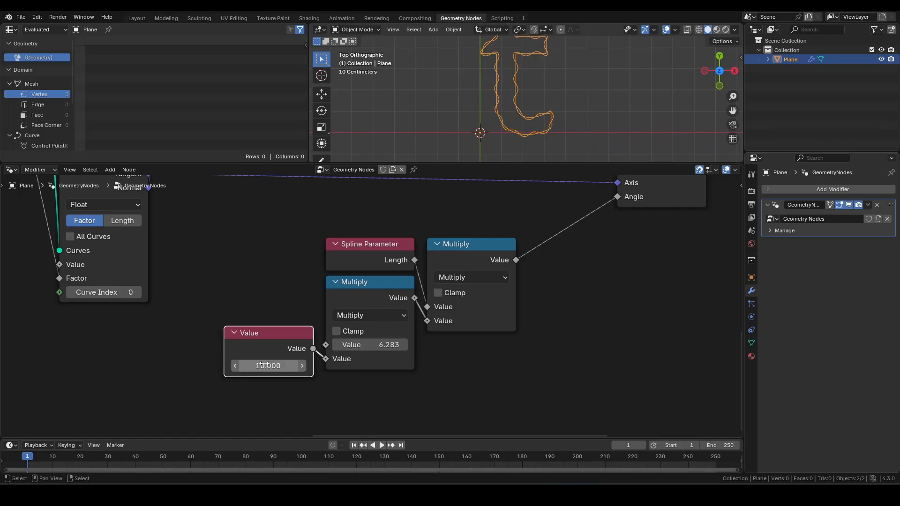
Set the Value node to 50, inspect the twisted curve at an angle, and align the node beside its Multiply node.
middle_click_drag(516, 116, 515, 128, "shift")
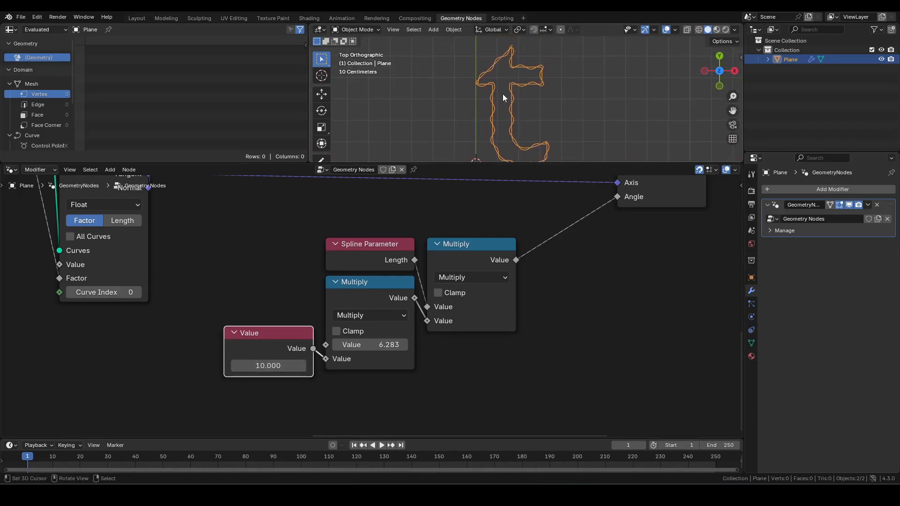
left_click(277, 366)
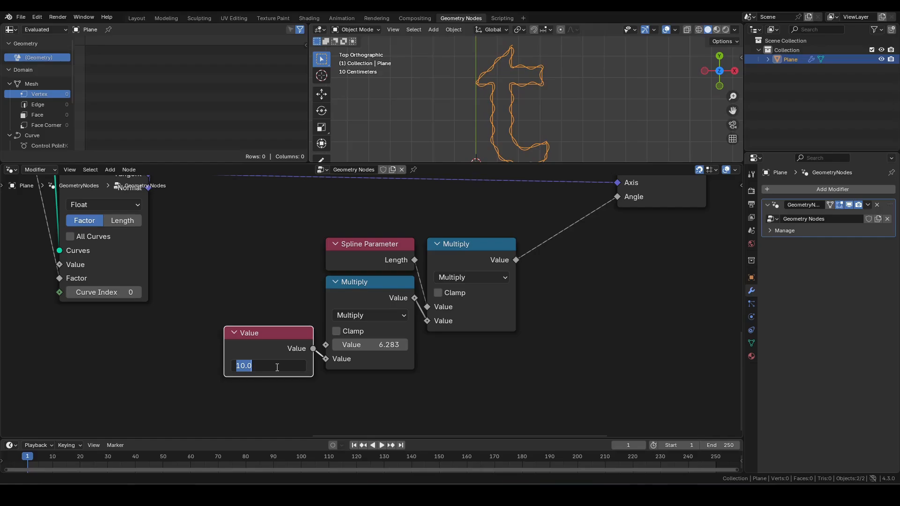
type("50")
key("Return")
middle_click_drag(546, 136, 510, 105)
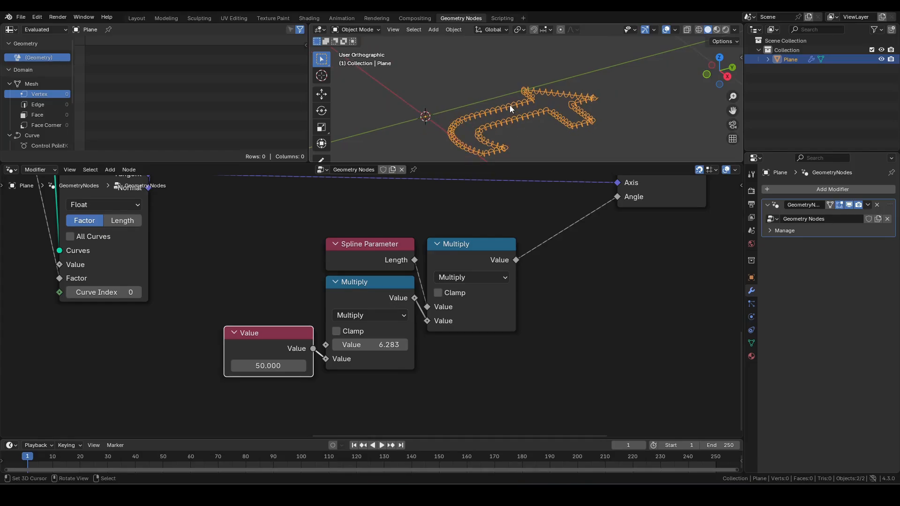
left_click_drag(264, 339, 263, 327)
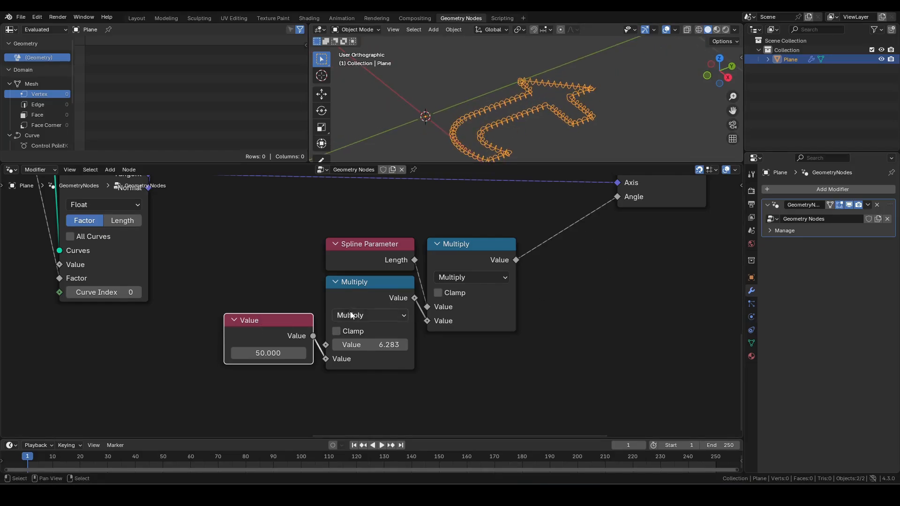
Insert a Duplicate Elements node set to Spline between the two Set Position nodes.
scroll(368, 306, "down", 2)
middle_click_drag(552, 245, 505, 348)
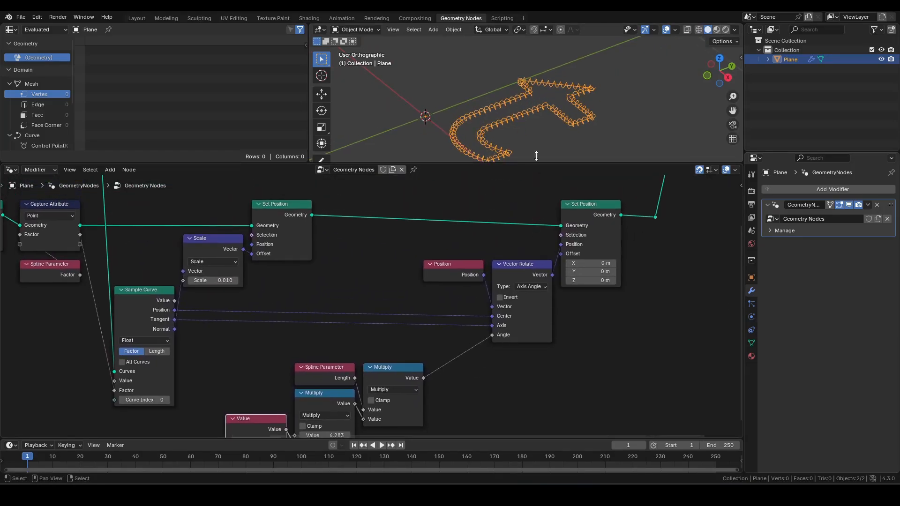
middle_click_drag(536, 156, 560, 132)
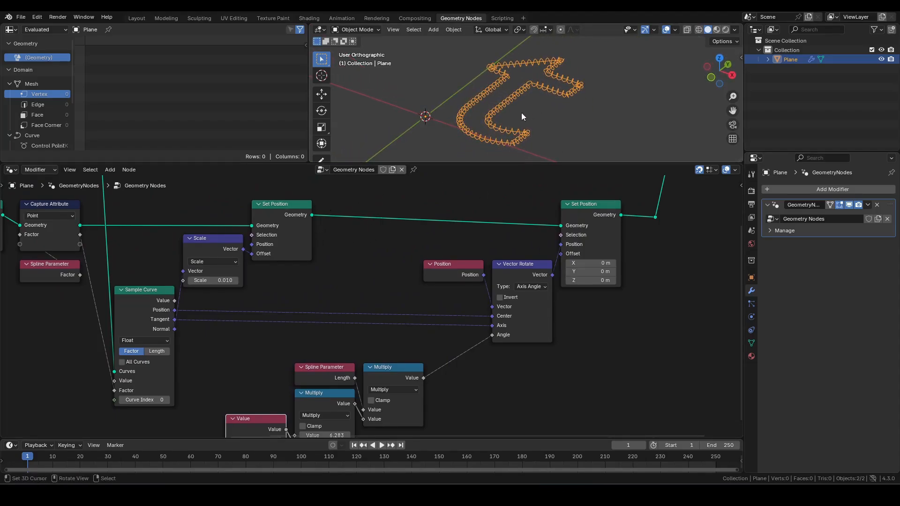
left_click(296, 213)
left_click(326, 234)
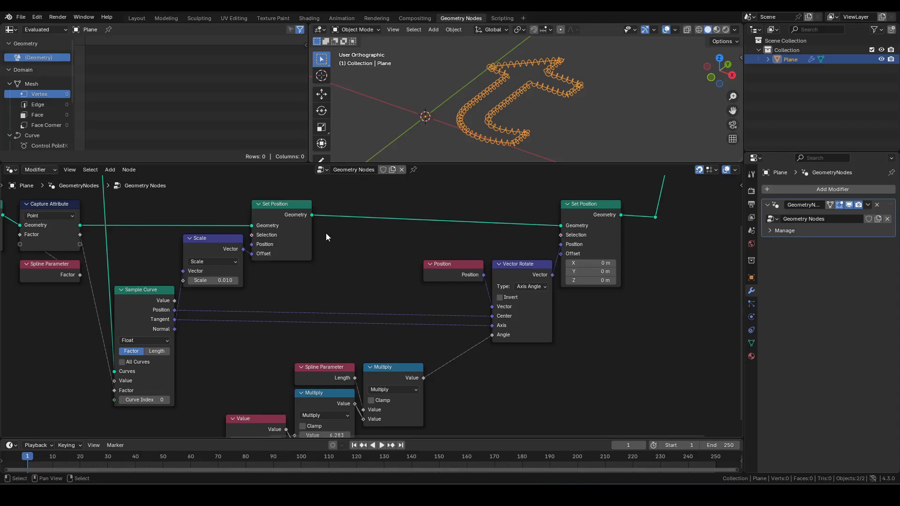
key("F3")
type("duplicate")
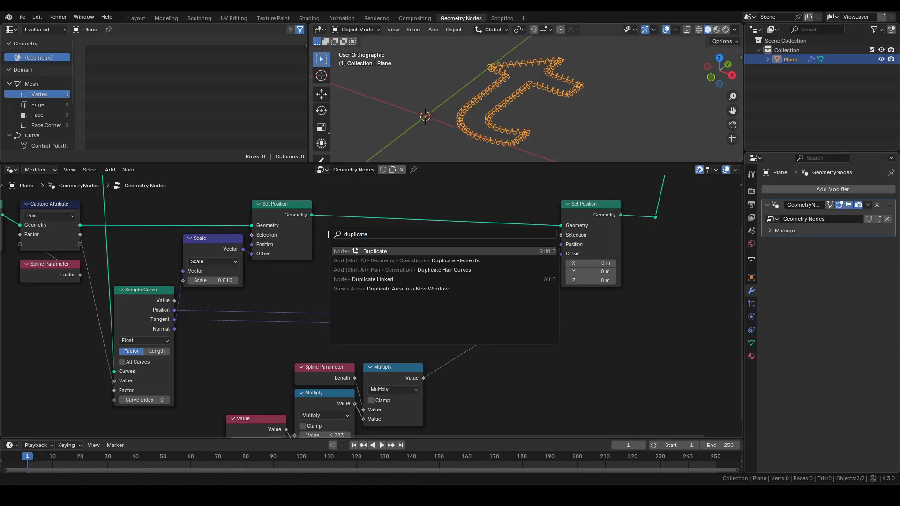
key("Down")
key("Return")
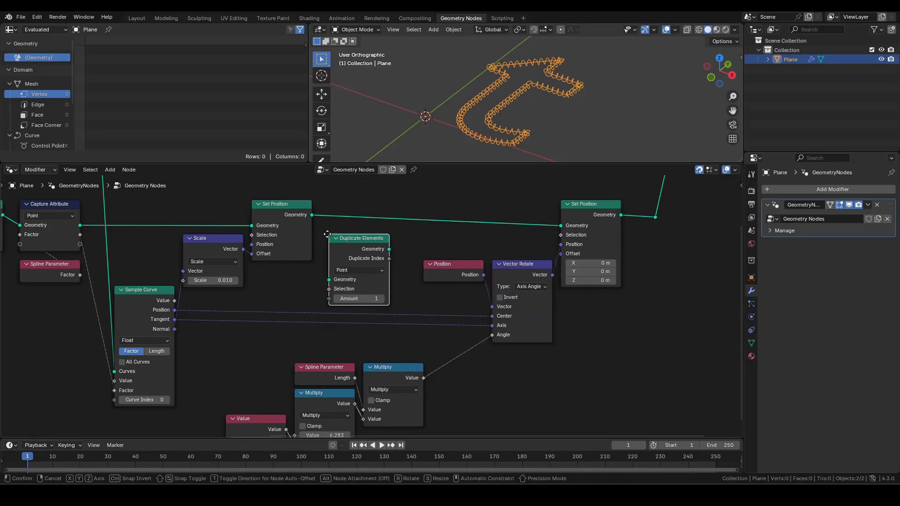
left_click(326, 205)
left_click(356, 236)
left_click(348, 264)
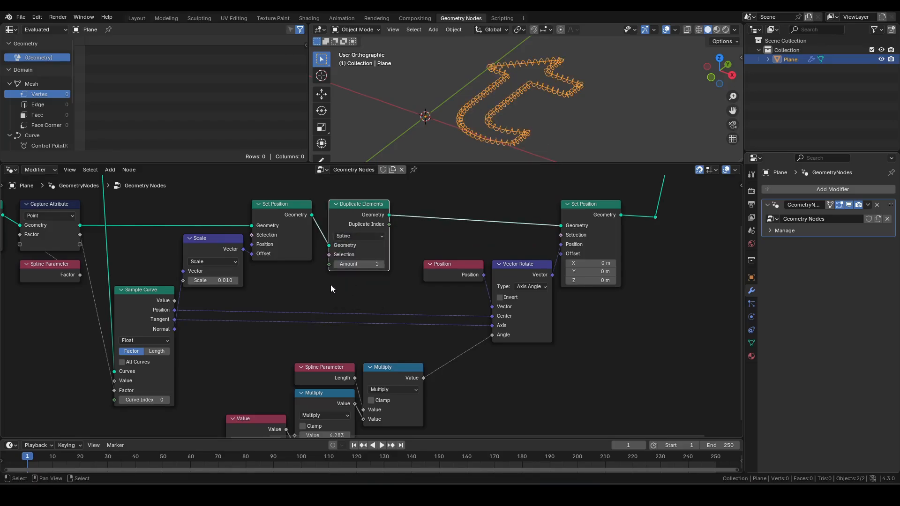
Drive Duplicate Elements' Amount with a new Value node set to 2.
left_click_drag(329, 266, 281, 296)
type("value")
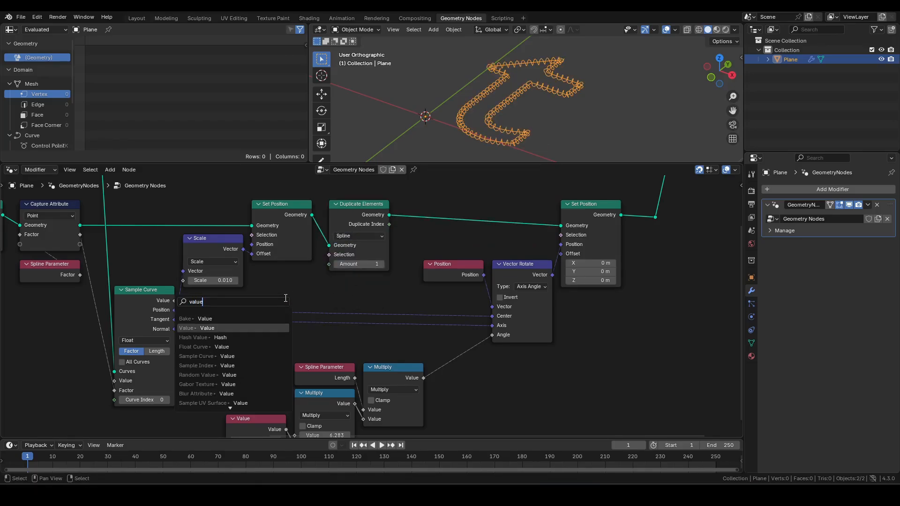
key("Return")
left_click(310, 281)
left_click(282, 304)
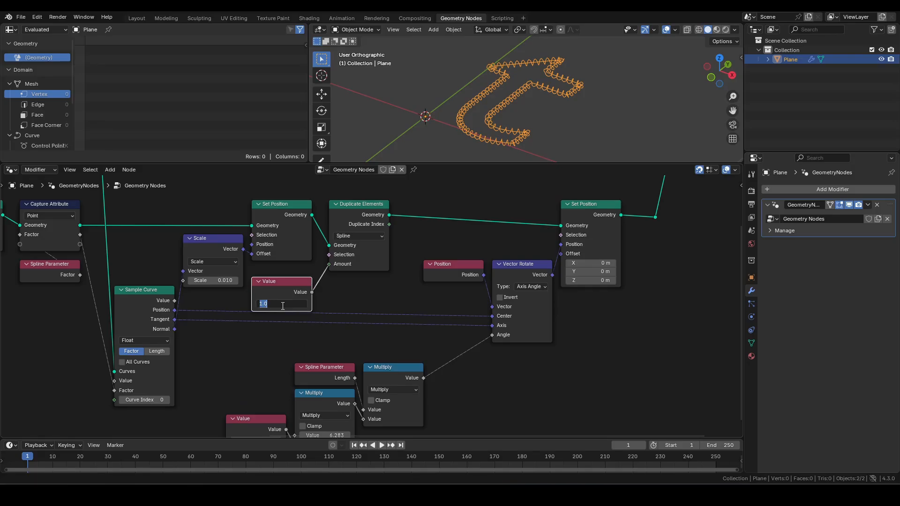
type("2")
key("Return")
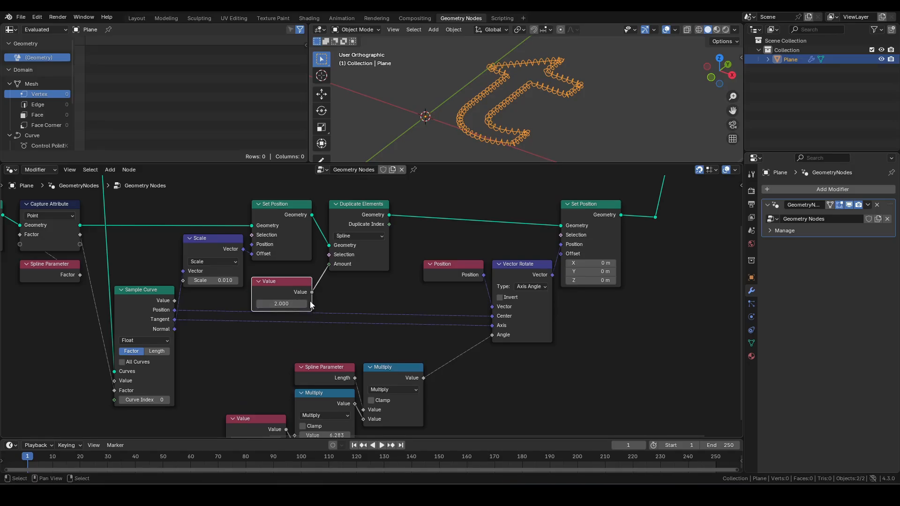
Add a Divide node that divides tau by the duplicate amount Value.
left_click_drag(311, 292, 330, 294)
type("div")
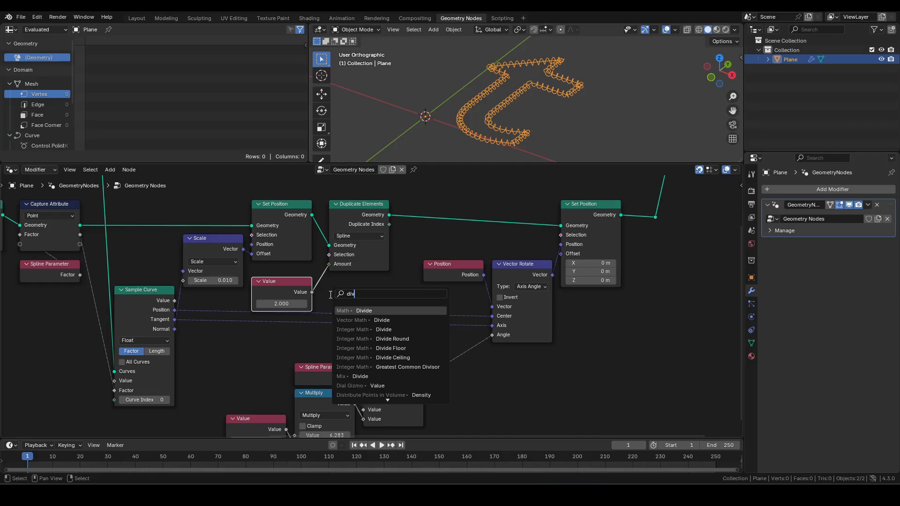
key("Return")
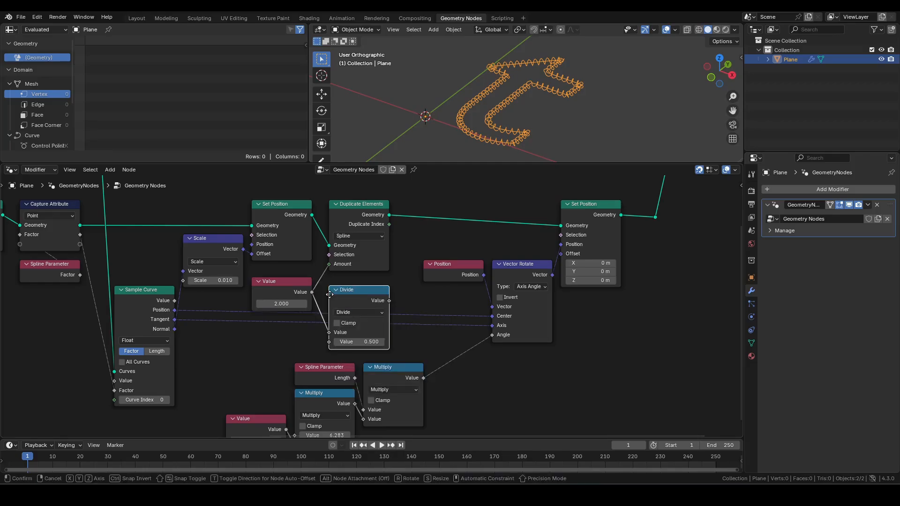
left_click(330, 281)
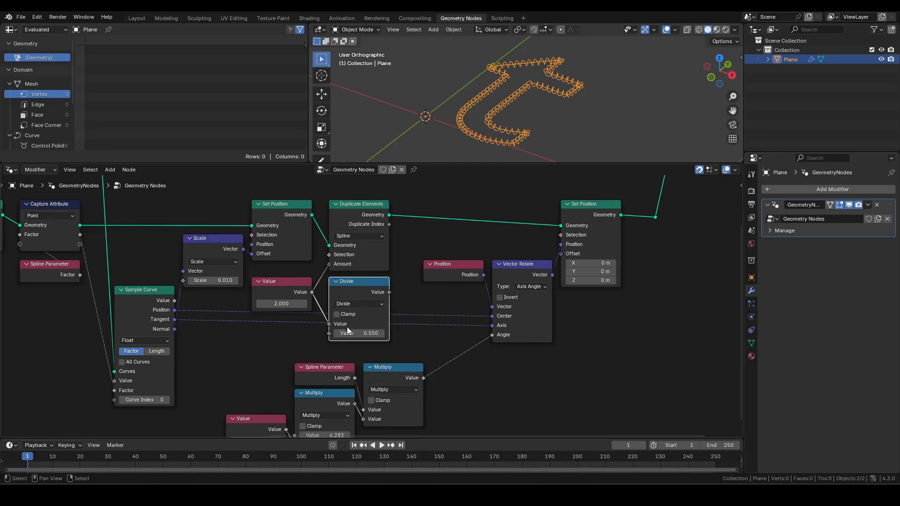
key("alt+s")
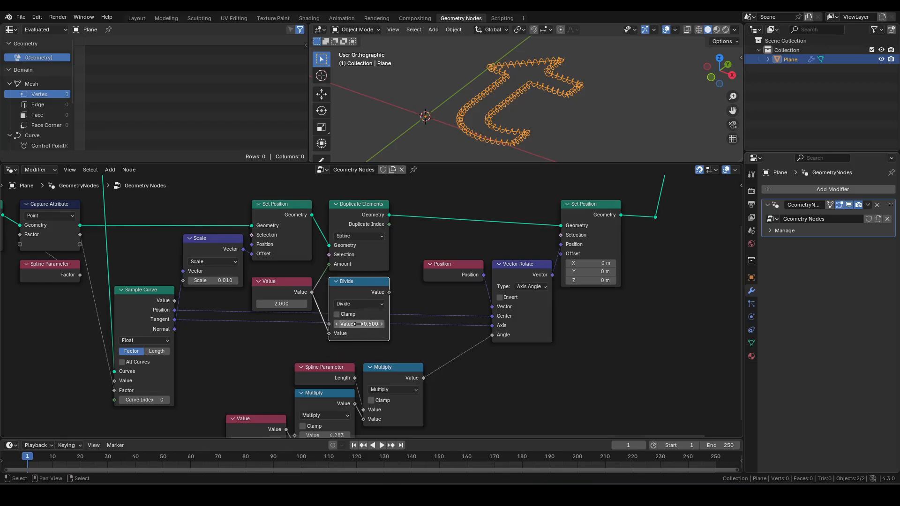
left_click(359, 324)
type("tau")
key("Return")
Add a Multiply node that multiplies the Divide result by Duplicate Elements' Duplicate Index.
left_click_drag(389, 291, 409, 294)
type("mult")
key("Return")
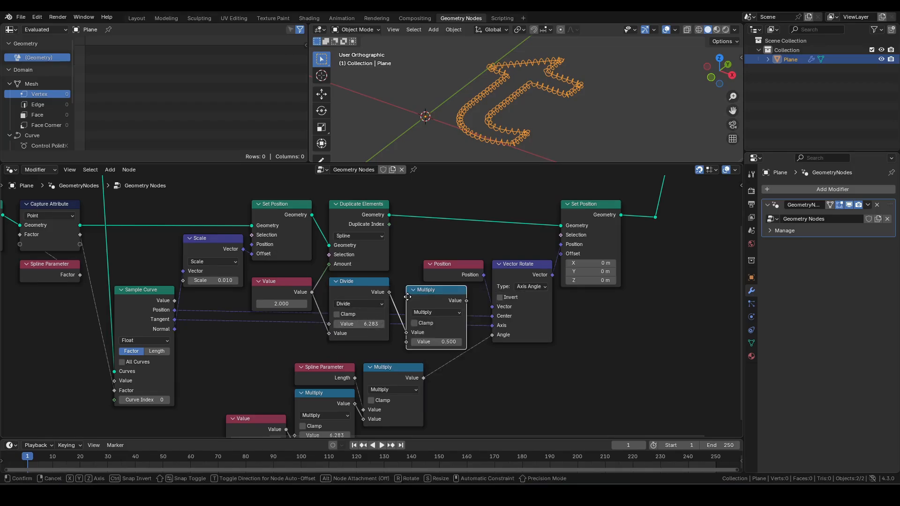
left_click(408, 297)
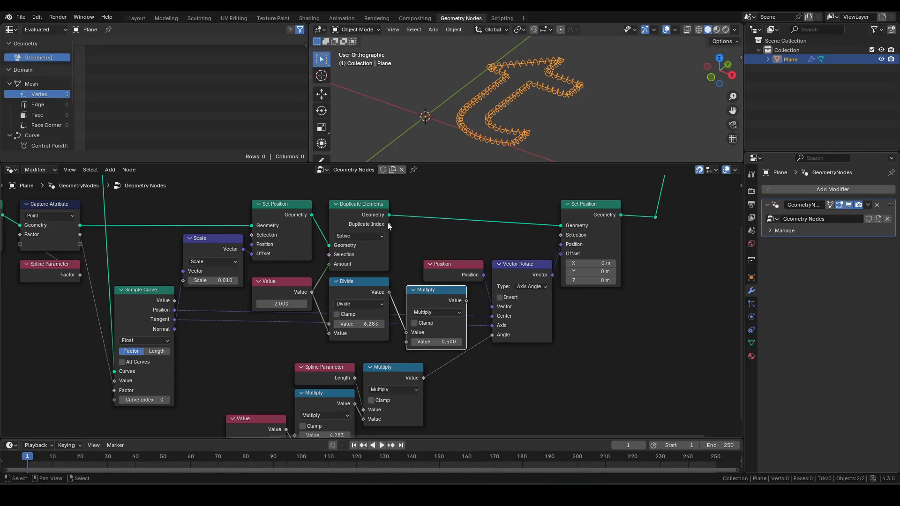
left_click_drag(389, 224, 406, 342)
Make room before Vector Rotate and insert an Add node summing the two Multiply results into its Angle.
middle_click_drag(451, 358, 357, 346)
left_click_drag(363, 200, 560, 281)
key("g")
left_click(609, 295)
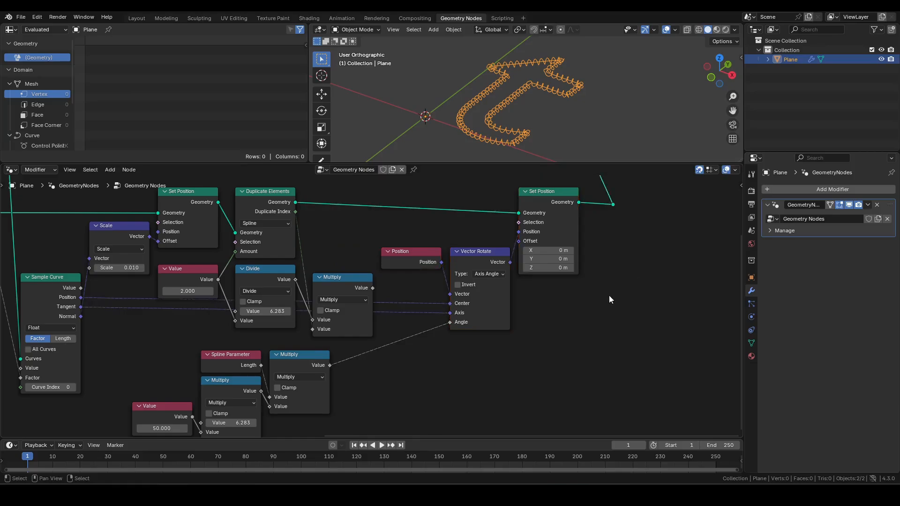
left_click_drag(373, 287, 388, 295)
type("add")
key("Return")
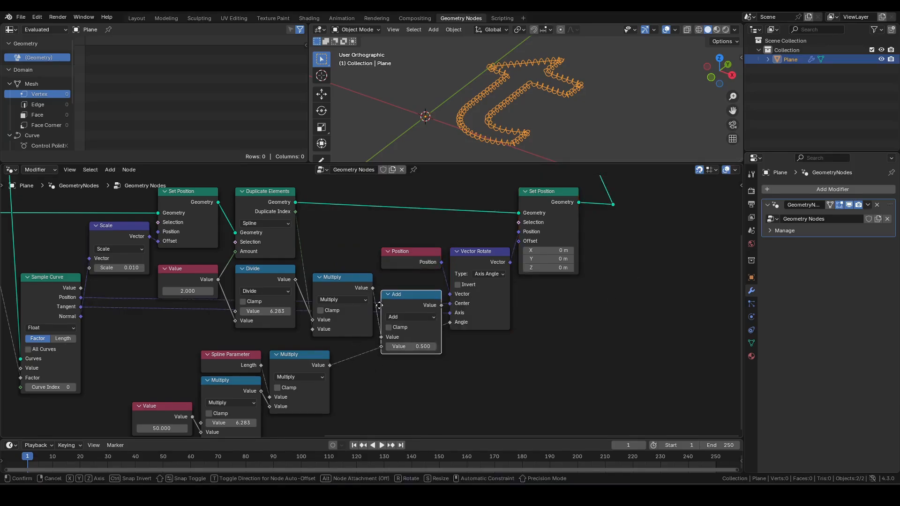
left_click(378, 324)
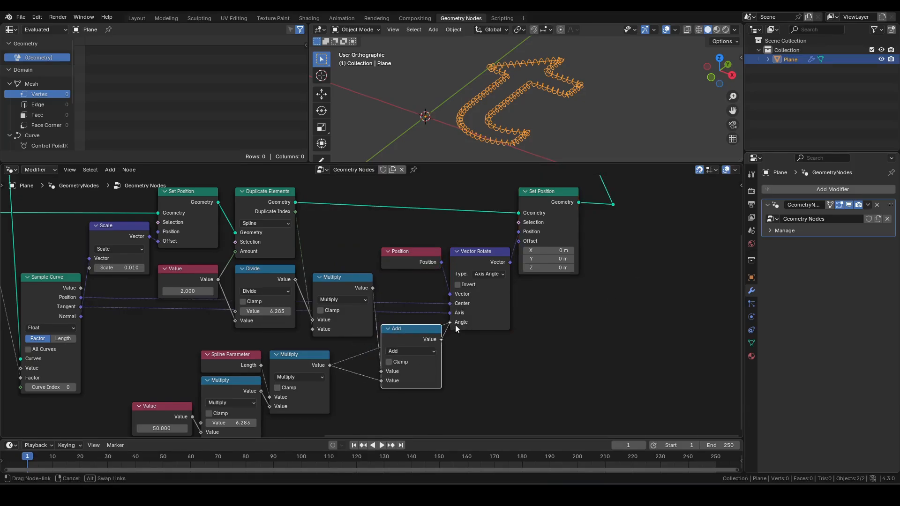
left_click_drag(404, 330, 404, 279)
Line up the Spline Parameter, Multiply and Value nodes below the Divide branch, and set that Value to 10.
left_click_drag(132, 351, 291, 409)
left_click_drag(315, 354, 359, 344)
scroll(511, 95, "up", 2)
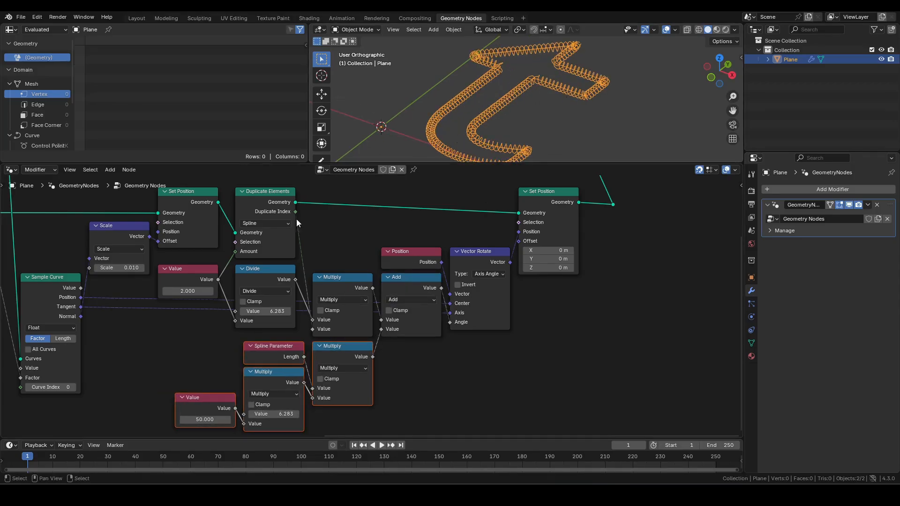
double_click(204, 419)
type("10")
key("Return")
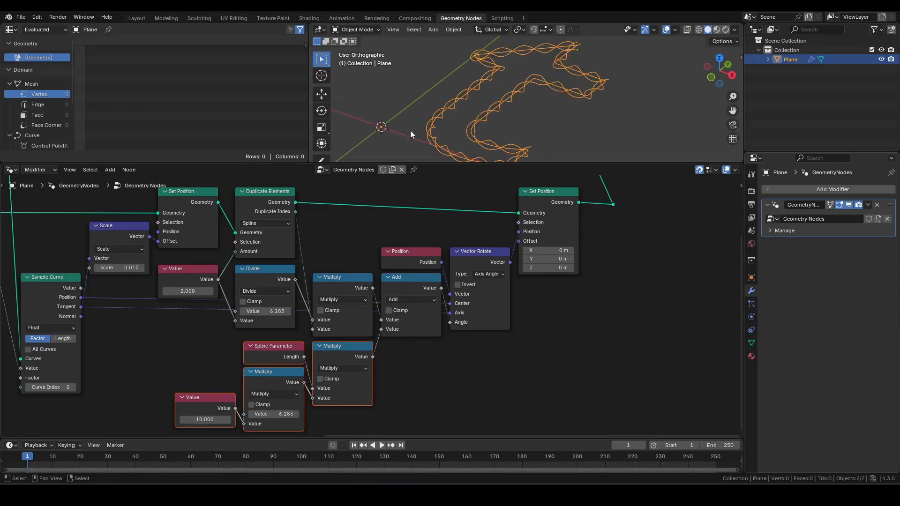
middle_click_drag(410, 131, 515, 131)
Move the Join Geometry and Group Output nodes further along, clear of the final Set Position node.
scroll(592, 231, "down", 3)
left_click_drag(618, 307, 513, 209)
key("g")
left_click(547, 212)
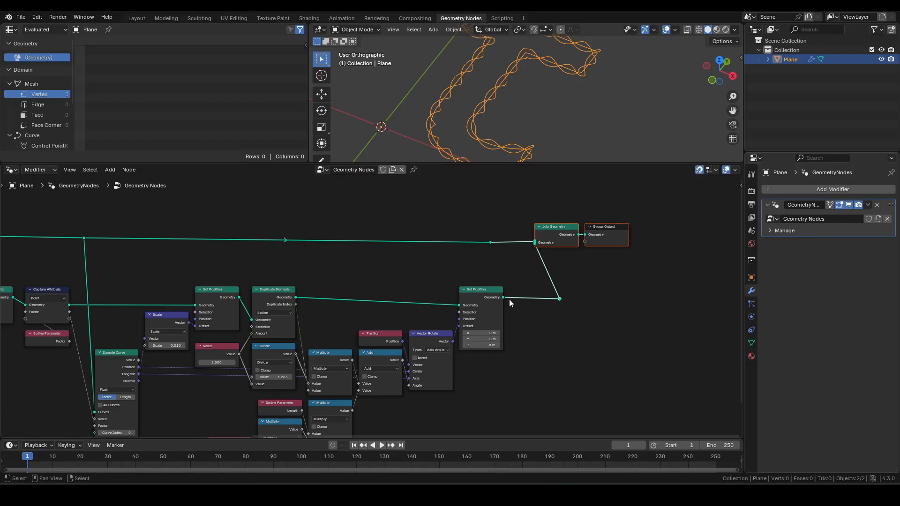
middle_click_drag(471, 278, 508, 242, "shift")
middle_click_drag(208, 326, 243, 275, "shift")
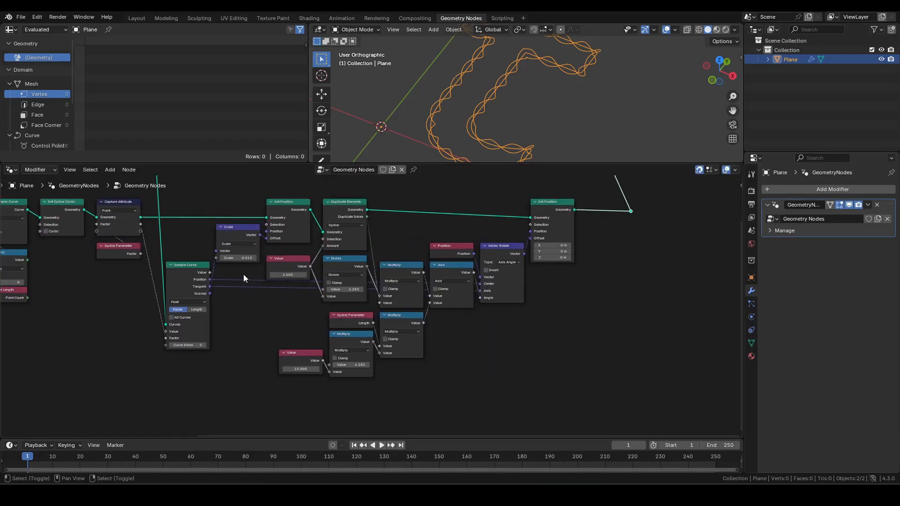
Add reroutes to Sample Curve's Position and Tangent links and route them below the math nodes to Vector Rotate.
right_click_drag(243, 274, 243, 300, "shift")
key("g")
left_click(235, 408)
right_click_drag(256, 371, 264, 398, "shift")
key("g")
left_click(495, 401)
Remove the original curve's branch and Join Geometry so the final Set Position feeds Group Output directly, and place Group Output beside it.
middle_click_drag(577, 316, 520, 383)
mouse_move(497, 115)
middle_mouse_down()
mouse_move(496, 89)
mouse_move(508, 123)
middle_mouse_up()
left_click(505, 224)
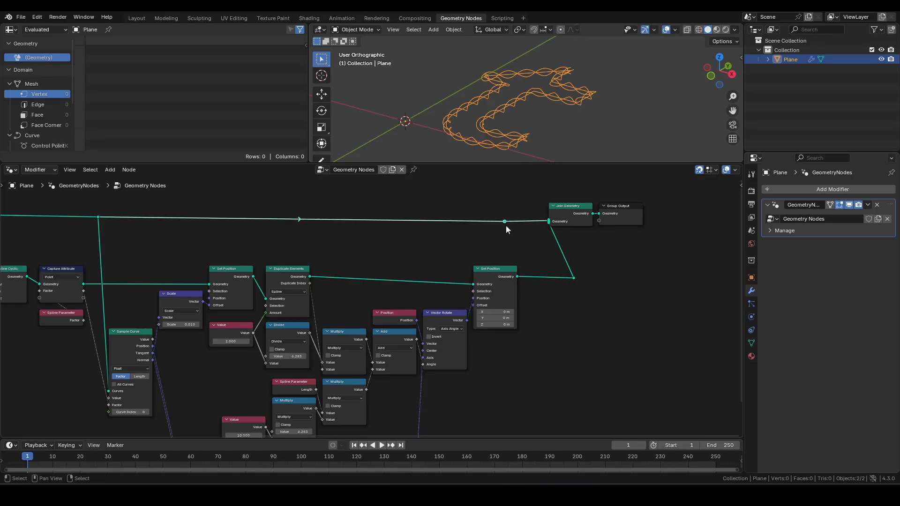
key("x")
left_click(562, 216)
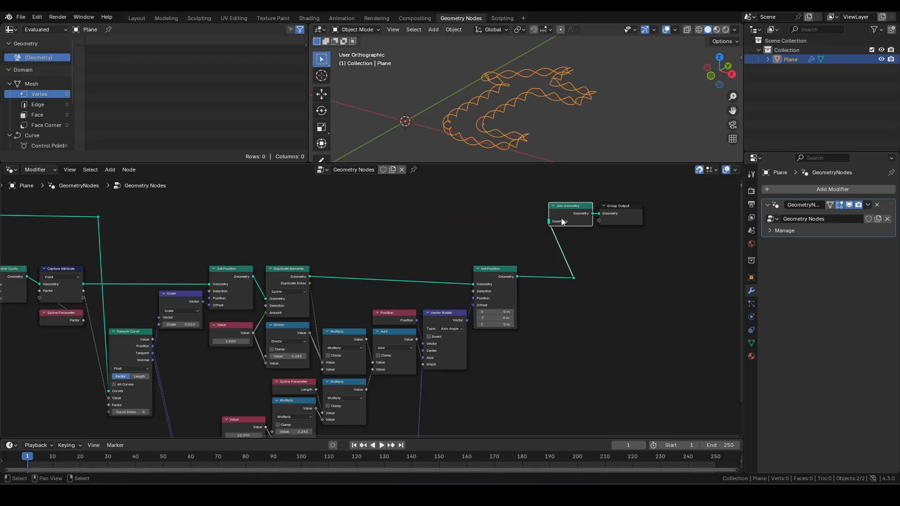
key("ctrl+x")
left_click(575, 279)
key("ctrl+x")
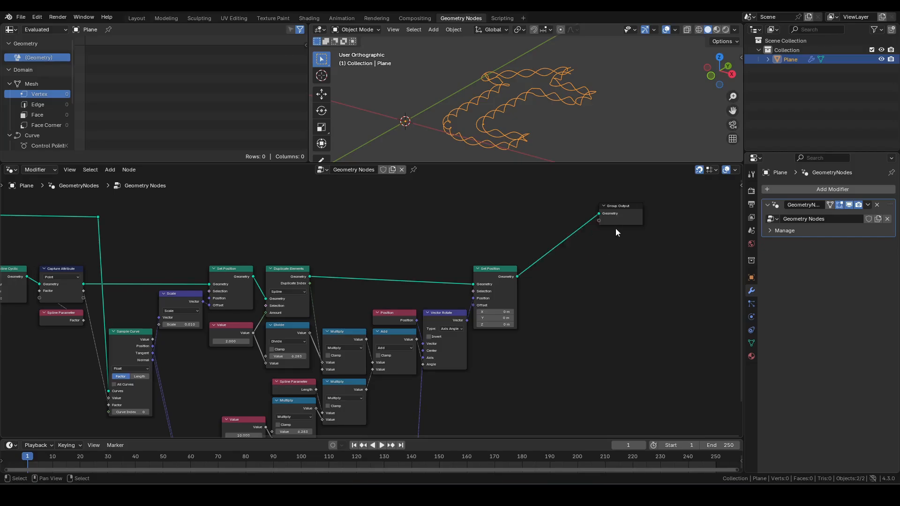
left_click_drag(616, 223, 541, 286)
Shift the reroutes on the Position and Tangent links vertically to sit just below the math nodes.
scroll(487, 292, "down", 2)
middle_click_drag(466, 295, 477, 259)
left_click_drag(201, 391, 461, 416)
key("g")
key("y")
left_click(461, 409)
Group all nodes from the second Resample Curve through the final Set Position into one node group.
key("Home")
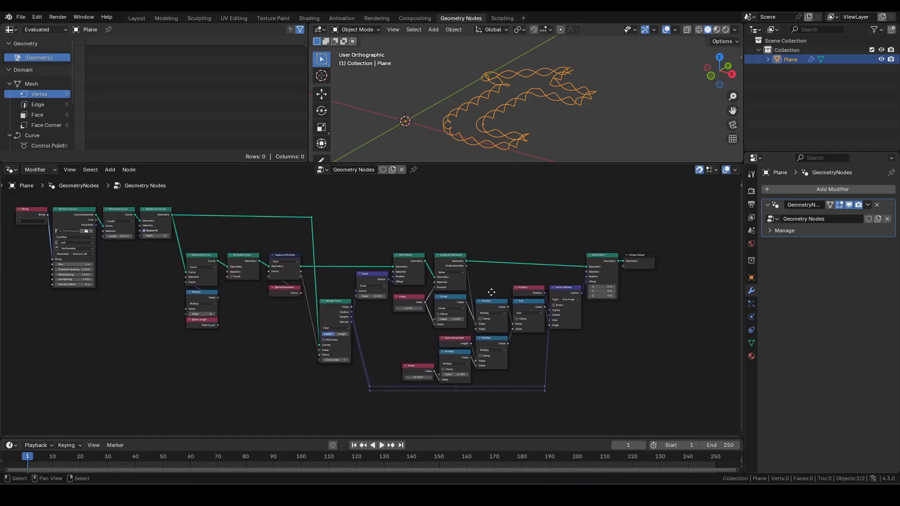
left_click_drag(192, 193, 618, 407)
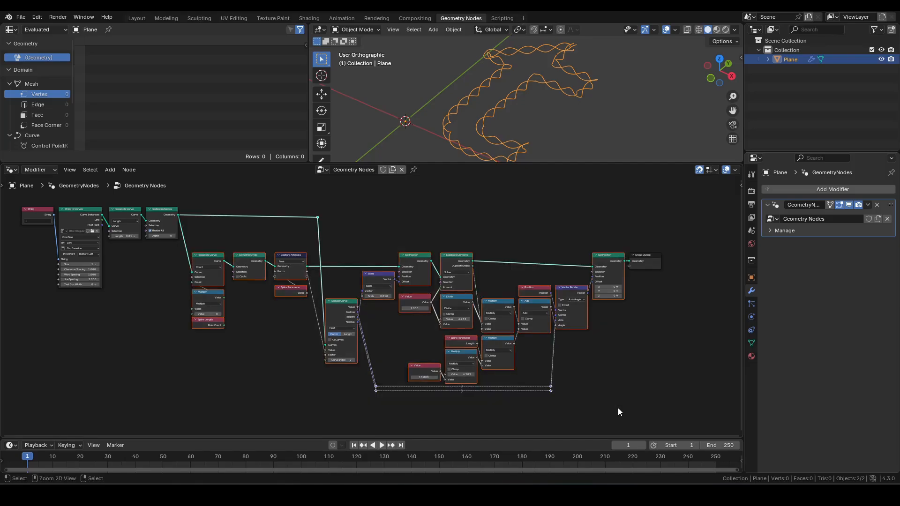
key("ctrl+g")
Maximize the node editor, connect a duplicated Group Input's Curve to Sample Curve's Curves, and delete the leftover reroute above.
key("ctrl+space")
middle_click_drag(451, 386, 465, 371)
left_click(63, 253)
key("shift+d")
left_click(301, 311)
left_click_drag(321, 311, 346, 314)
left_click_drag(269, 105, 342, 70)
key("x")
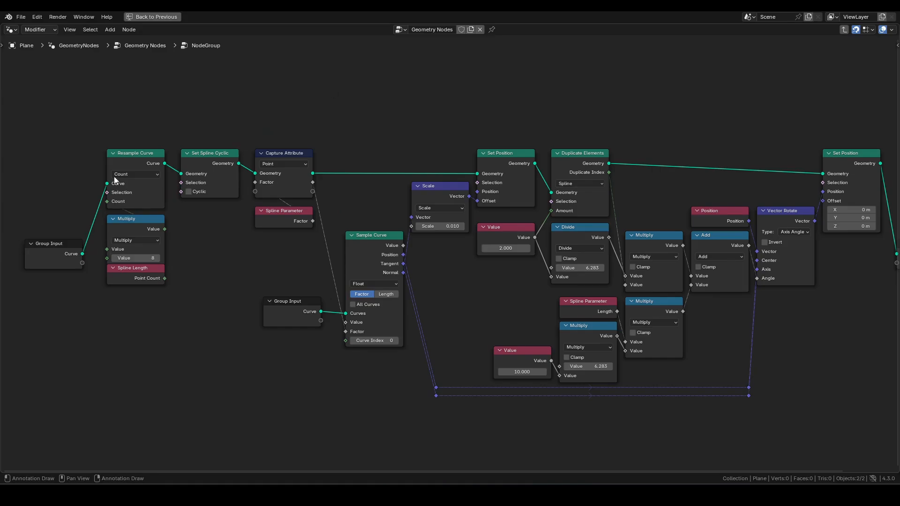
Line up Group Input with Resample Curve and Group Output with the final Set Position, hiding the unused input sockets.
left_click_drag(66, 245, 81, 159)
left_click(81, 167, "shift")
key("ctrl+h")
middle_click_drag(469, 265, 354, 247)
left_click_drag(821, 230, 813, 140)
middle_click_drag(410, 147, 433, 150)
scroll(422, 144, "down", 1)
Expose the Multiply value driving the resample count as a group input named Resolution Gain, and tuck Spline Length beneath that Group Input.
key("n")
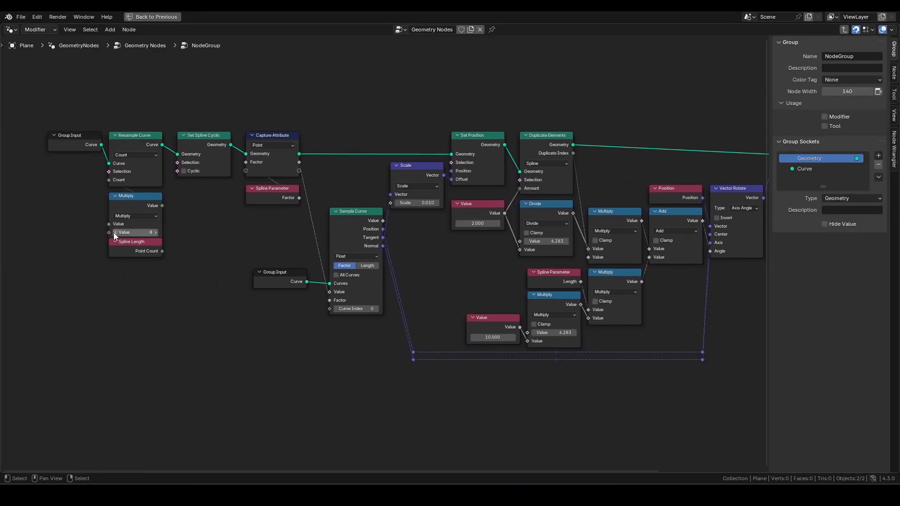
key("shift+a")
type("g")
key("Return")
left_click(114, 214)
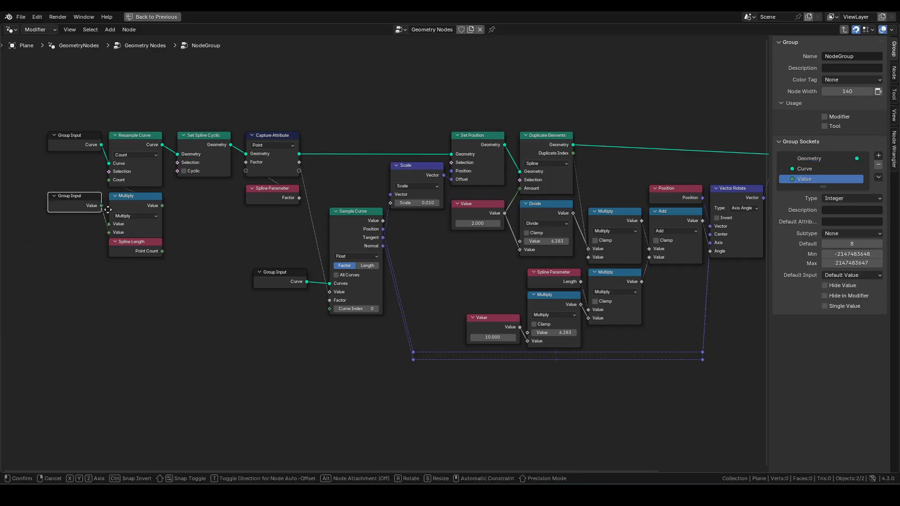
double_click(810, 182)
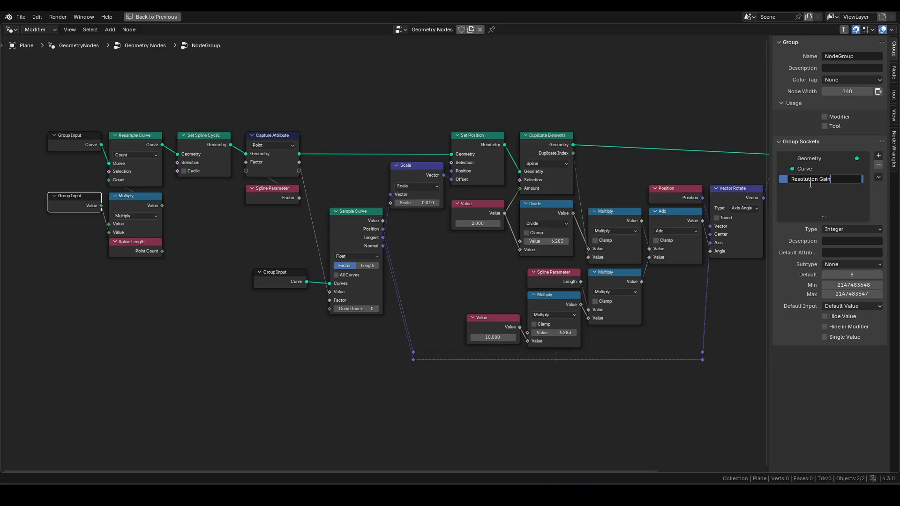
key("Return")
left_click_drag(134, 241, 73, 218)
left_click(75, 269)
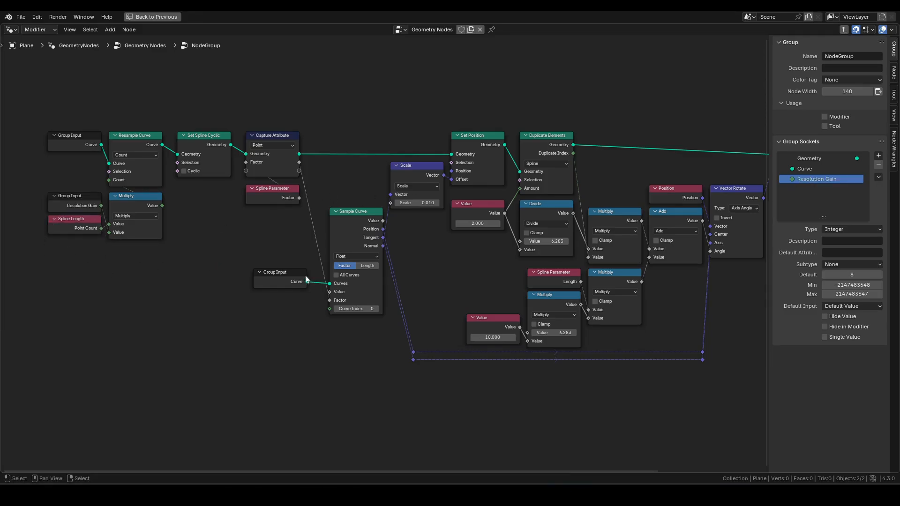
Expose the Scale node's factor as a group input named Offset Radius.
scroll(388, 258, "up", 1)
left_click_drag(390, 198, 365, 174)
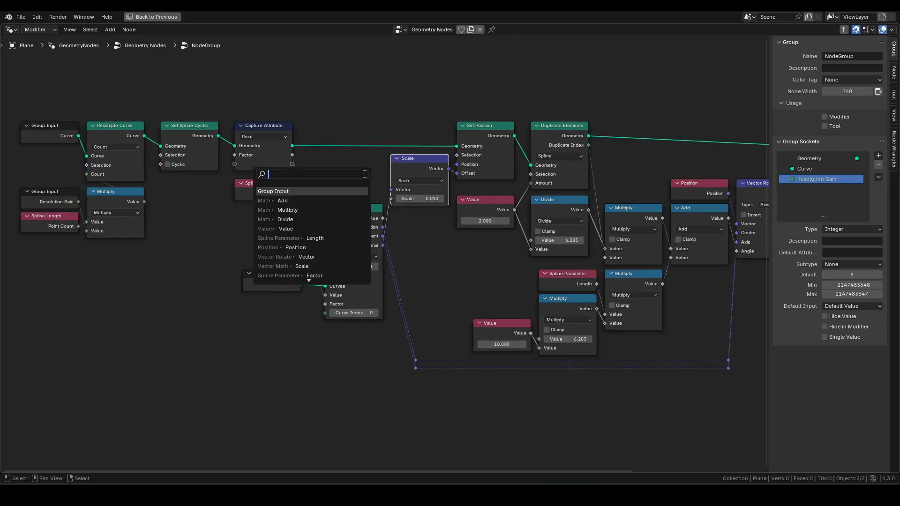
type("gr")
key("Return")
left_click(383, 193)
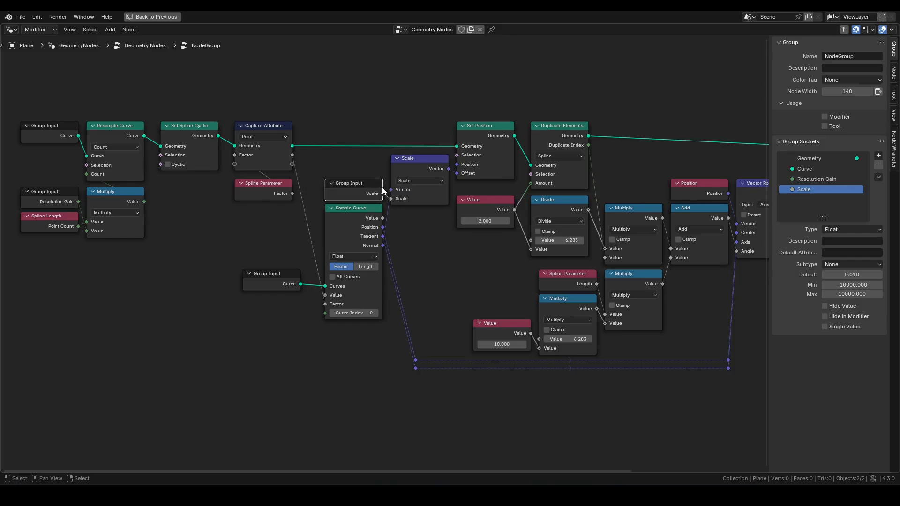
double_click(817, 190)
type("Offset Rad")
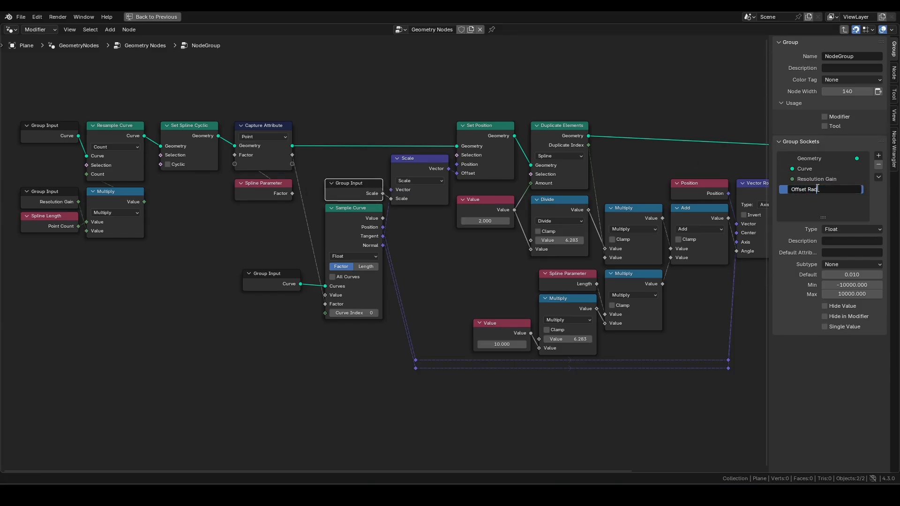
type("ius")
key("Return")
Replace the Value node feeding Duplicate Elements' Amount and Divide with a group input named Coil Count.
left_click(484, 206)
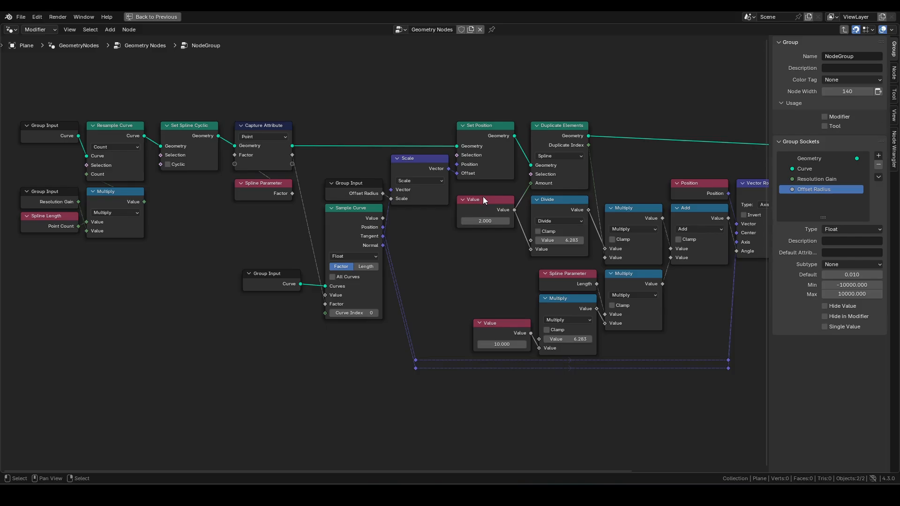
key("x")
left_click_drag(531, 183, 496, 208)
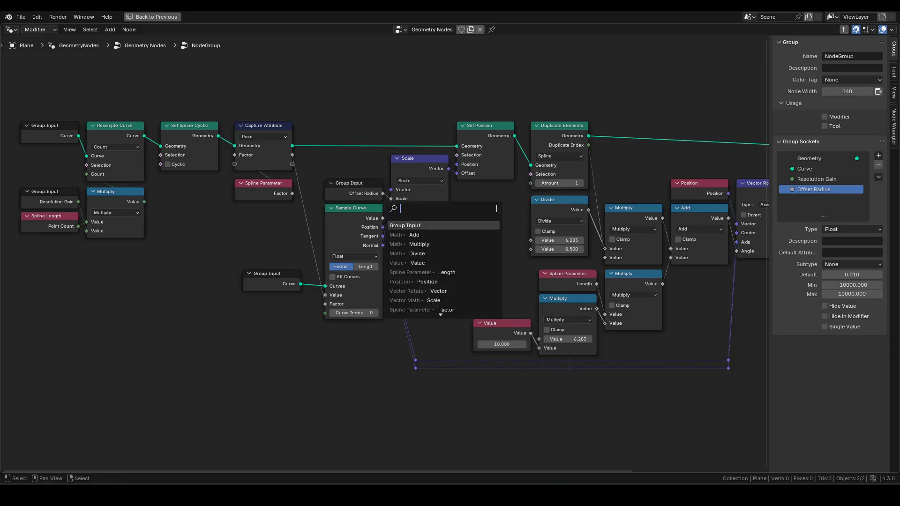
key("Return")
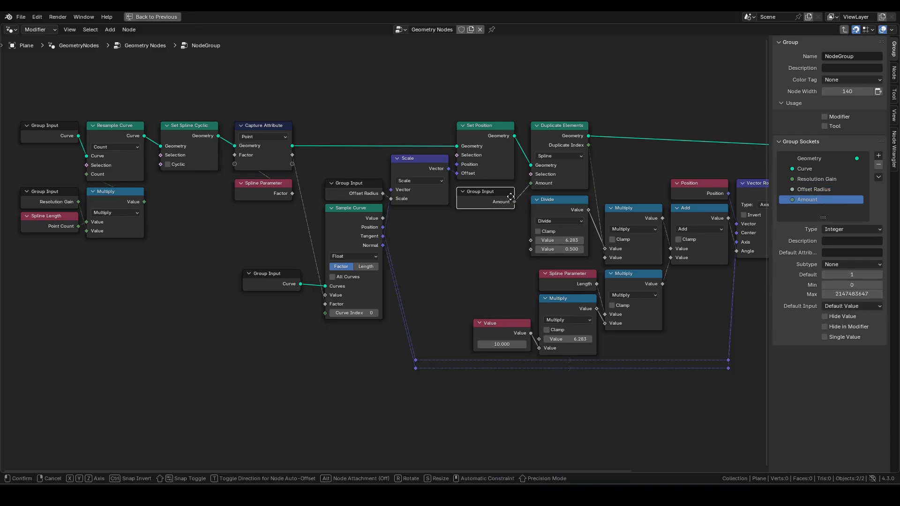
left_click(506, 201)
double_click(827, 199)
type("Coil")
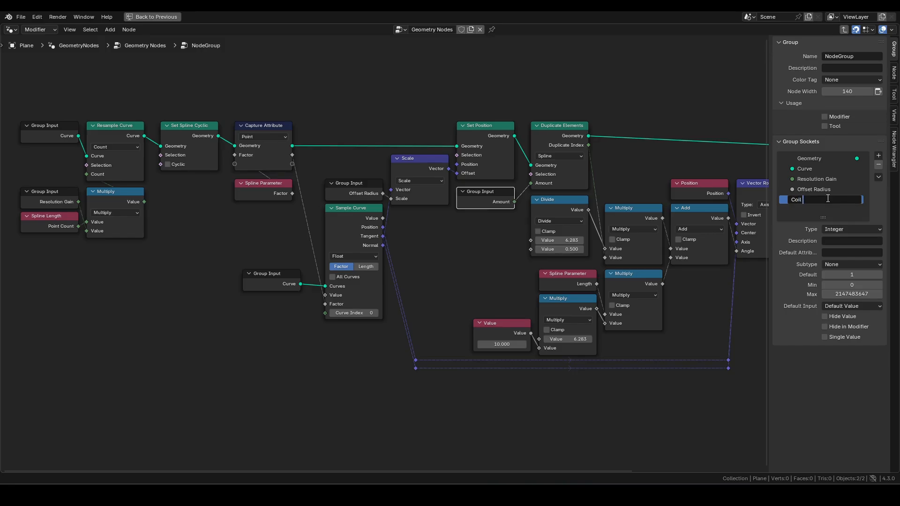
type(" Count")
key("Return")
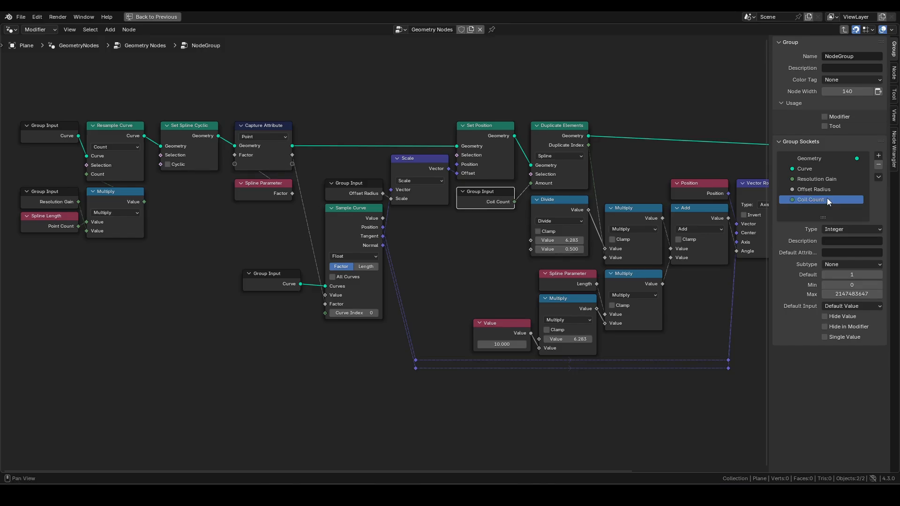
left_click_drag(515, 202, 526, 254)
left_click(470, 308)
Replace the Value node feeding the lower Multiply with a group input named Twist per Length, and hide the group settings.
left_click(498, 324)
key("x")
left_click_drag(538, 348, 497, 322)
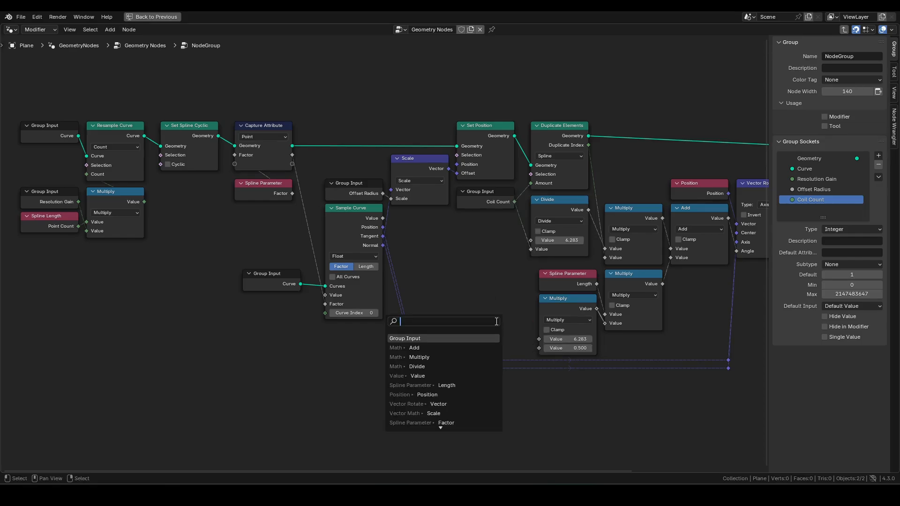
type("gi")
key("Return")
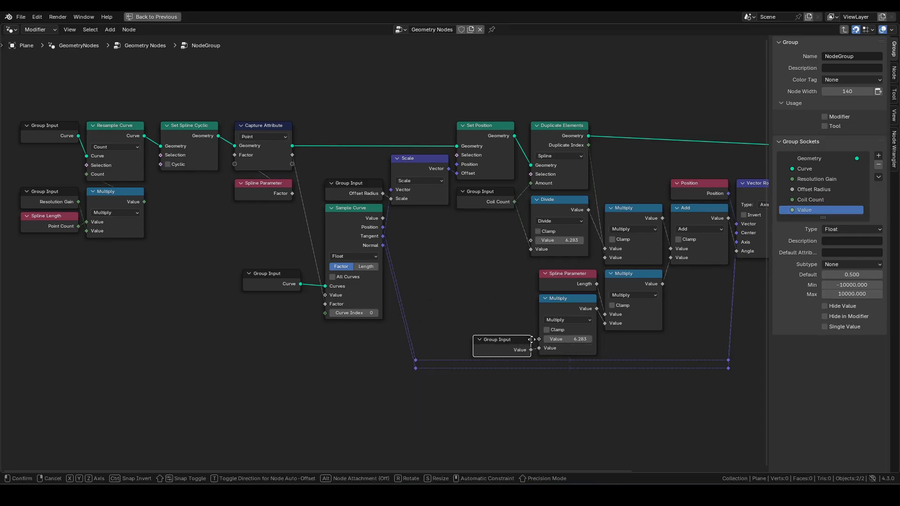
left_click(528, 338)
double_click(819, 210)
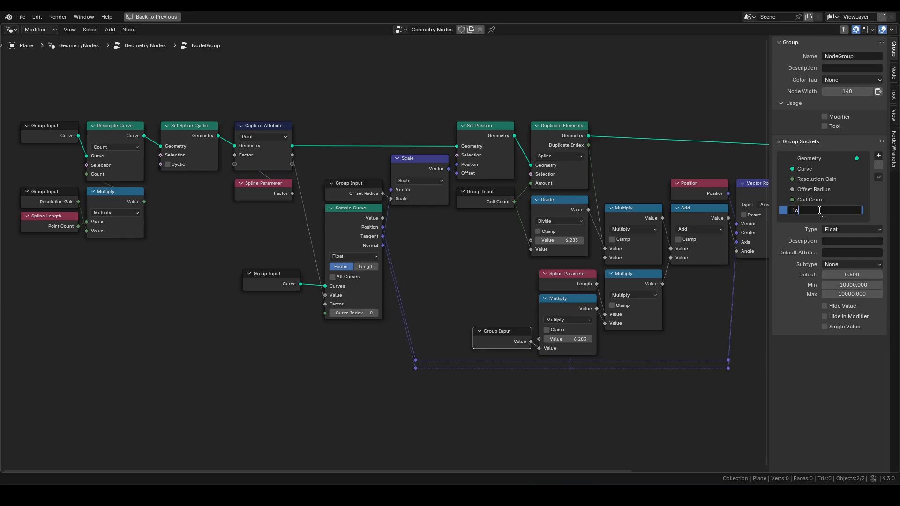
type("Twist per Length")
key("Return")
left_click(501, 250)
scroll(499, 252, "down", 1)
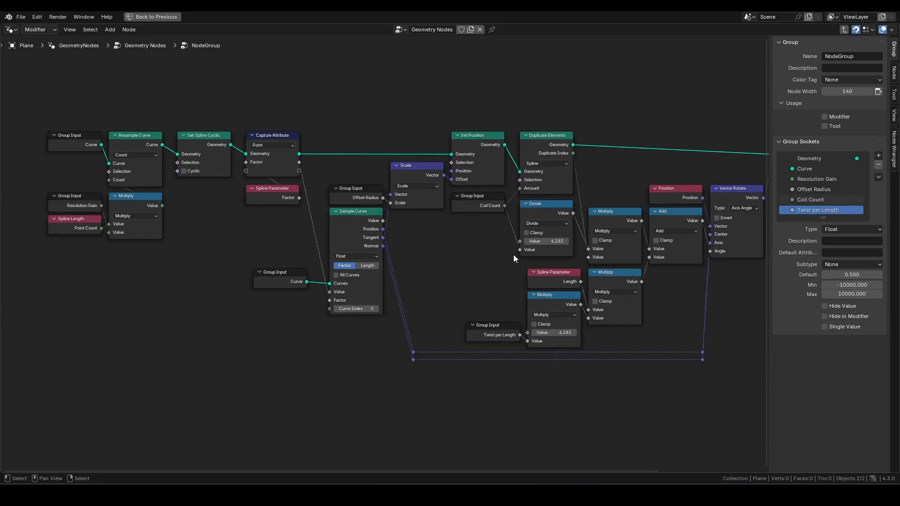
key("n")
middle_click_drag(601, 255, 515, 255)
left_click(460, 197)
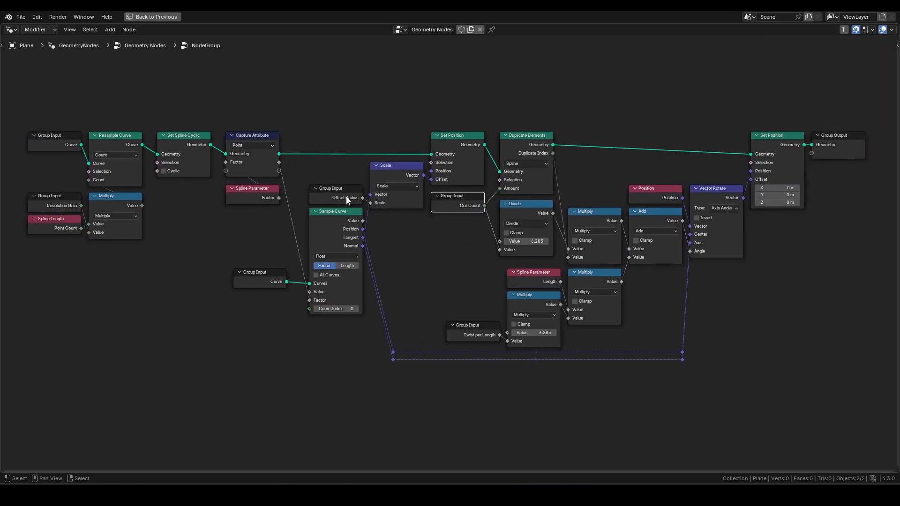
left_click(345, 195)
left_click(59, 204)
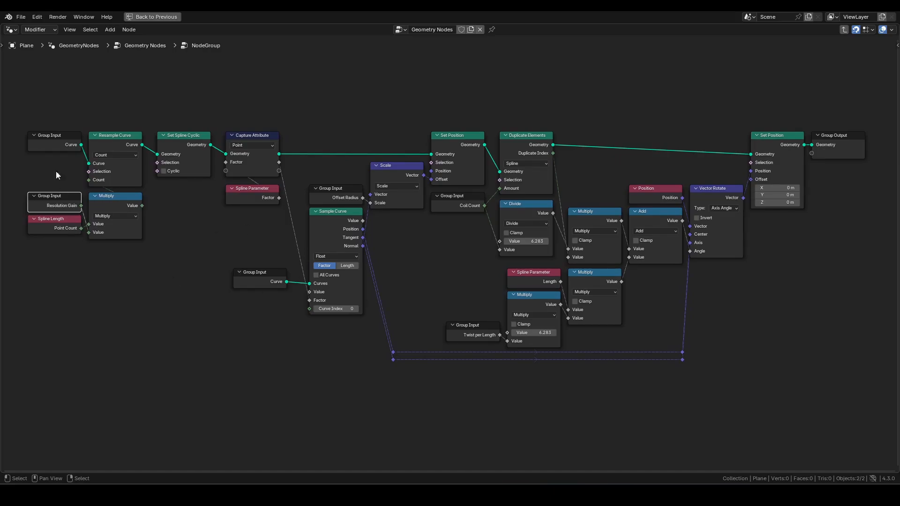
left_click(839, 156)
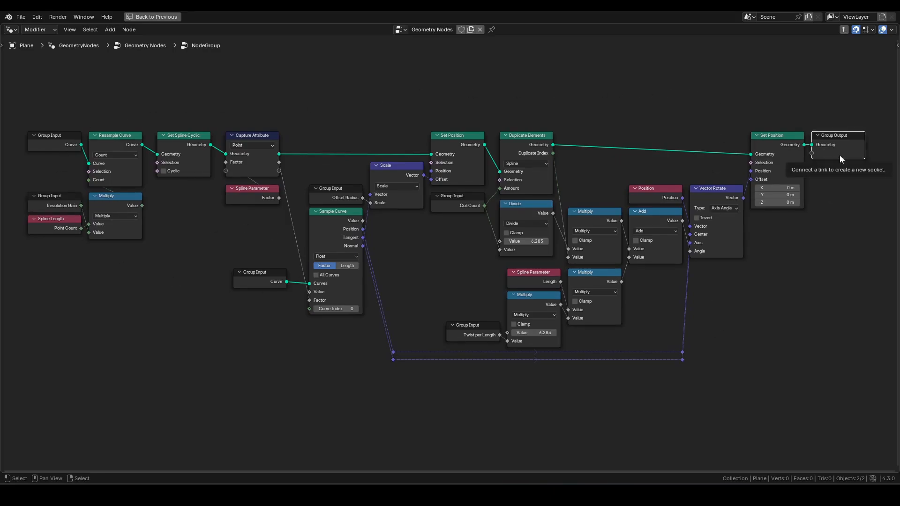
Leave the node group and rename it makeCoil.
key("Tab")
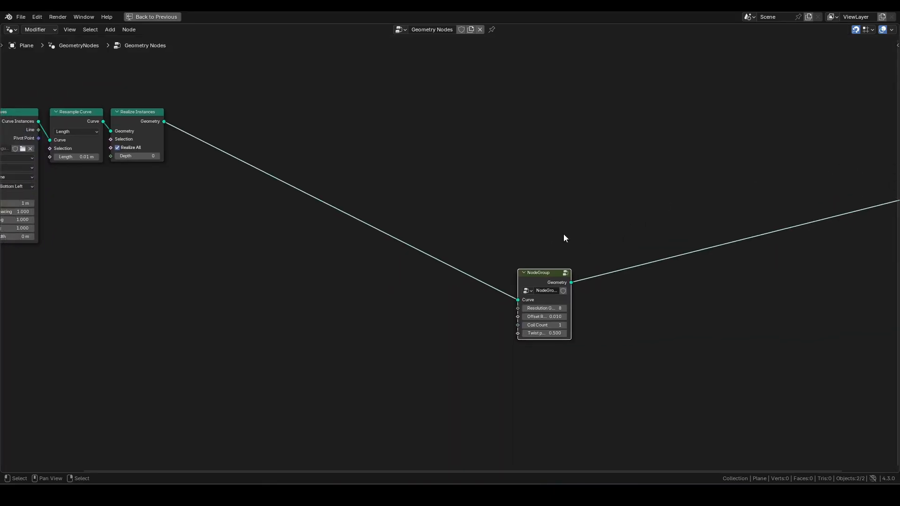
scroll(597, 280, "up", 2)
middle_click_drag(596, 280, 544, 259)
double_click(539, 287)
type("make")
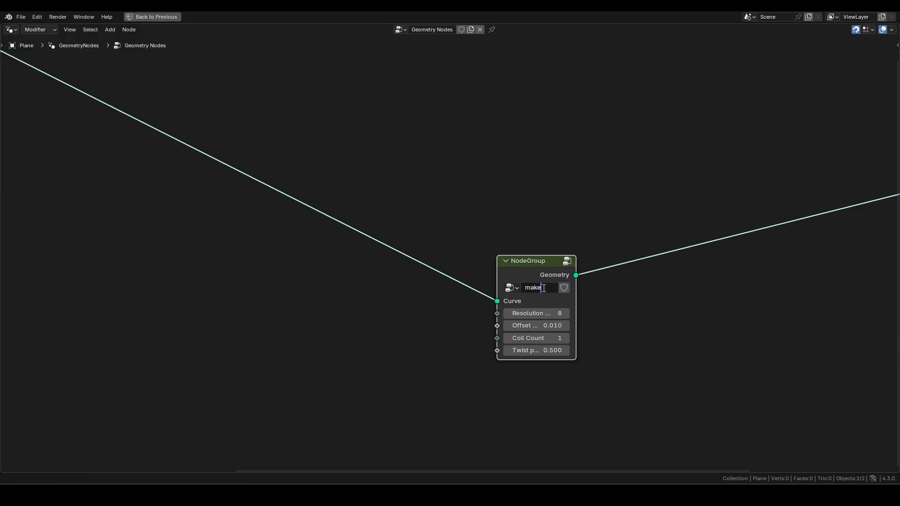
type("Coil")
key("Return")
Move makeCoil and Group Output into line directly after Realize Instances.
scroll(541, 281, "down", 4)
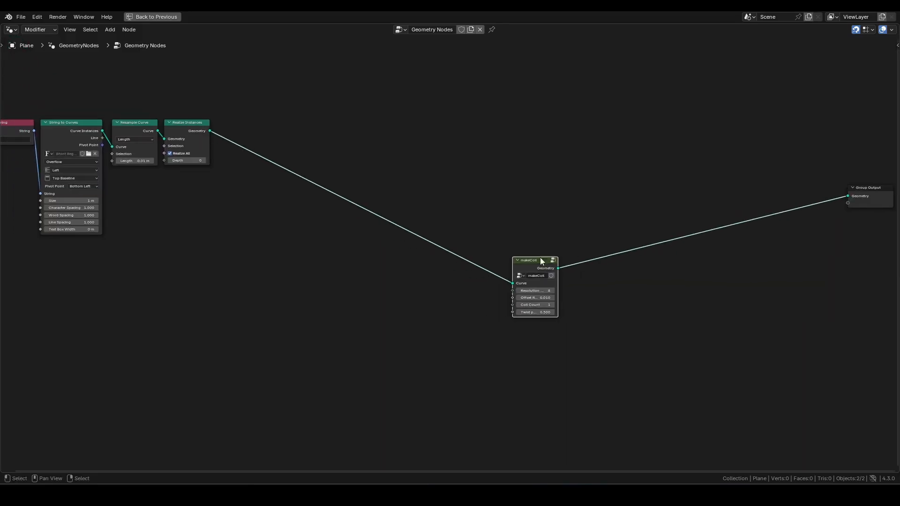
left_click_drag(540, 258, 236, 126)
left_click_drag(861, 189, 281, 123)
middle_click_drag(280, 174, 470, 233)
scroll(470, 232, "up", 5)
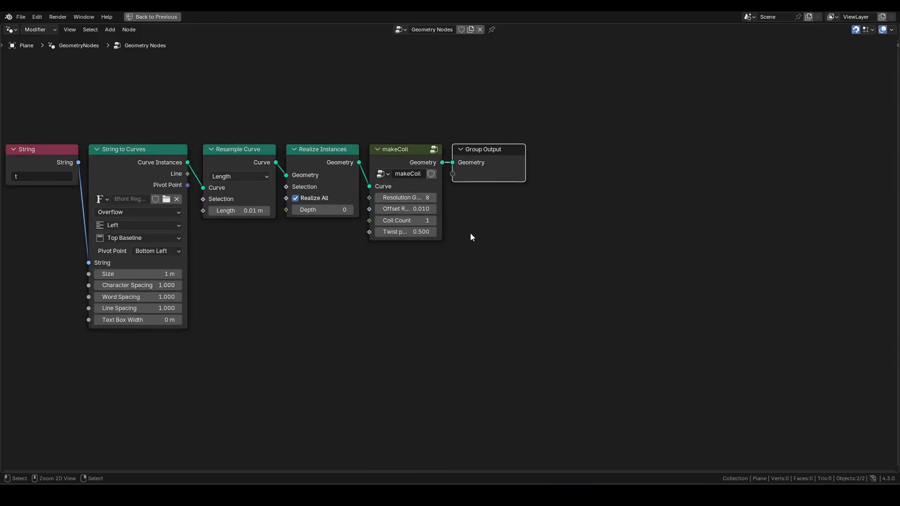
Restore the full workspace layout and set makeCoil's Twist per Length to 30.
key("ctrl+space")
middle_click_drag(514, 119, 544, 130, "shift")
scroll(478, 318, "up", 2)
left_click(426, 329)
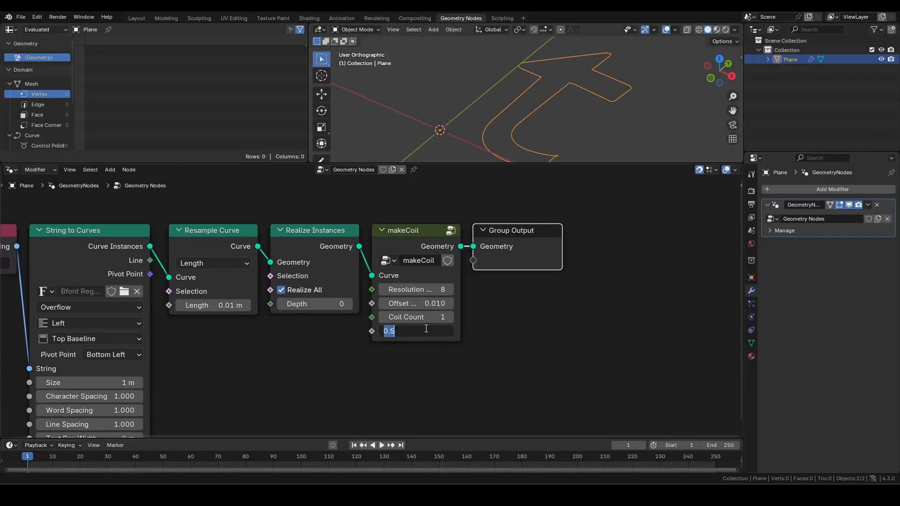
type("30")
key("Return")
middle_click_drag(515, 122, 478, 110)
scroll(367, 229, "down", 1)
middle_click_drag(507, 320, 493, 326)
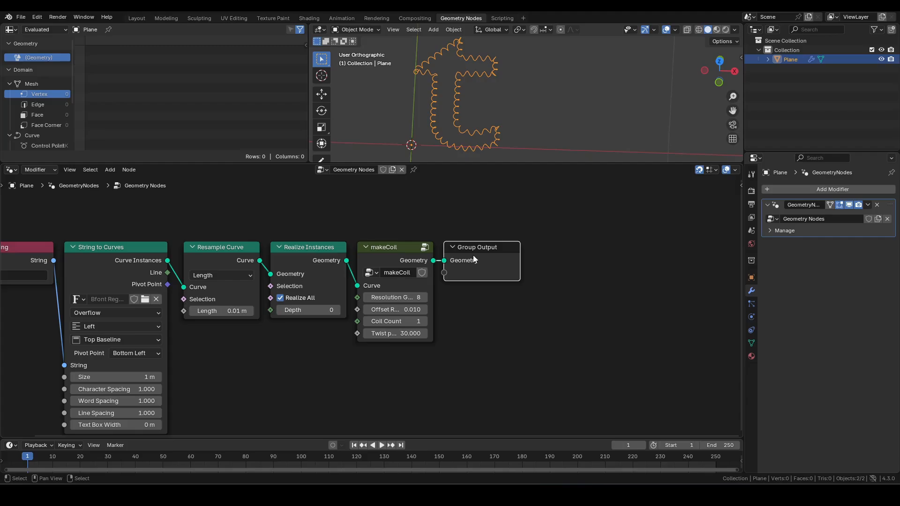
Spread makeCoil and Group Output further along the chain and add a For Each Element zone above them.
left_click_drag(473, 255, 668, 255)
left_click_drag(394, 247, 491, 247)
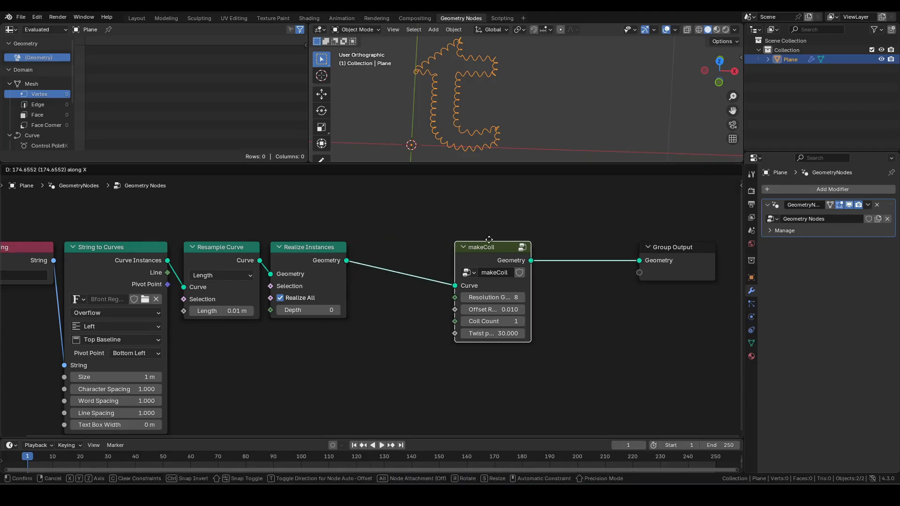
middle_click_drag(406, 212, 392, 245)
key("shift+a")
type("for each")
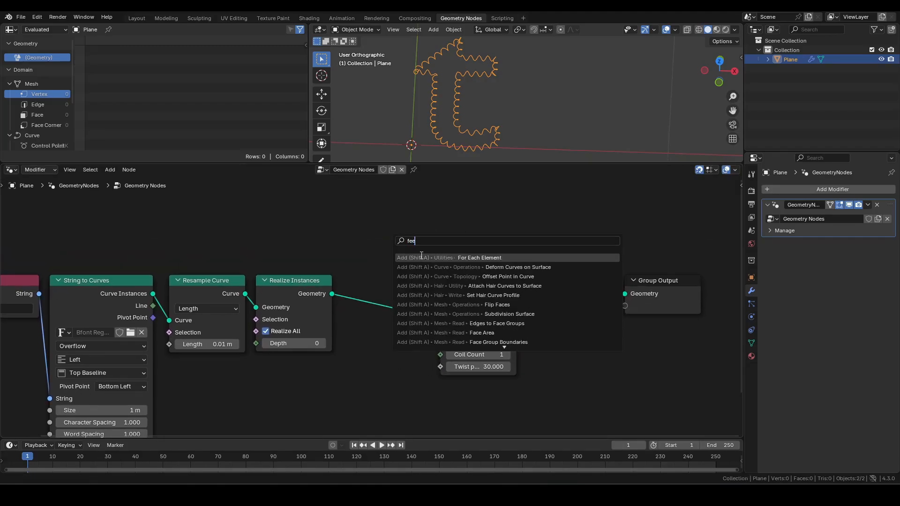
key("Return")
left_click(429, 219)
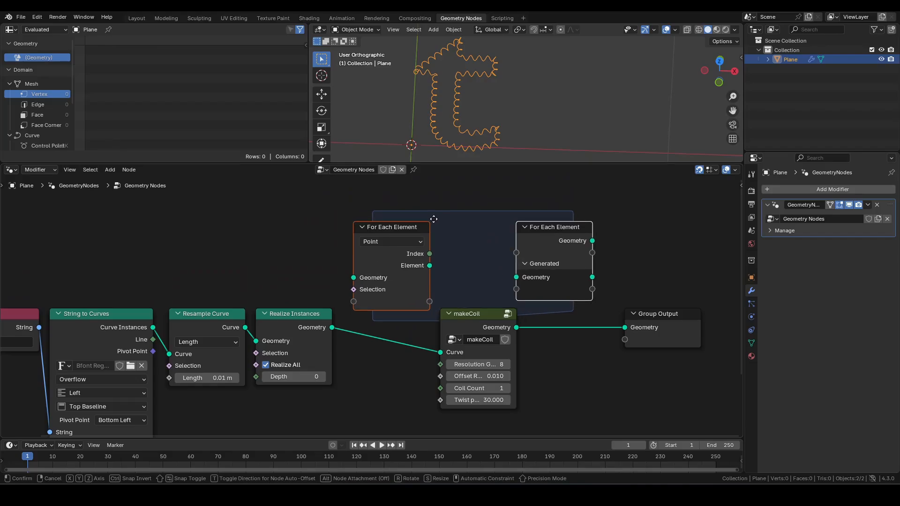
Set the For Each Element zone to Spline and route Realize Instances through the zone and makeCoil, with the Generated Geometry feeding Group Output.
left_click(392, 242)
left_click(389, 317)
left_click_drag(332, 327, 353, 278)
left_click_drag(429, 266, 440, 352)
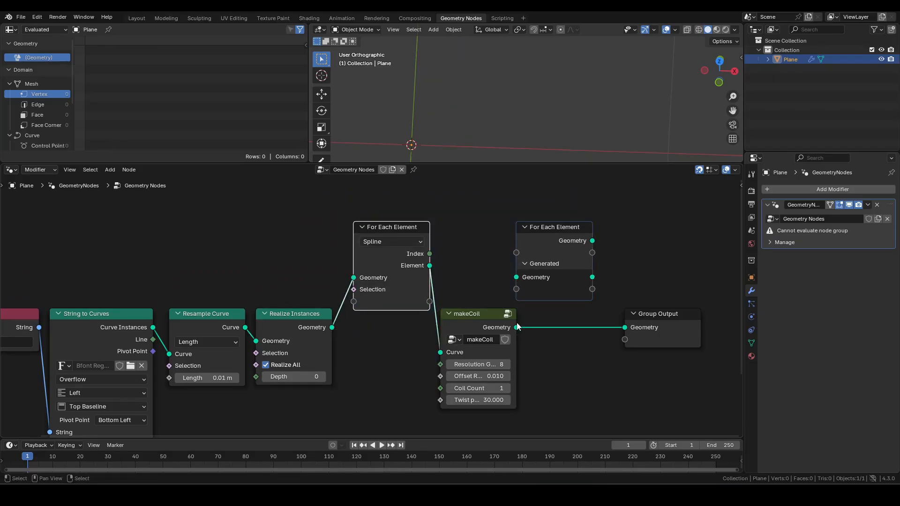
left_click_drag(516, 327, 516, 277)
left_click_drag(592, 277, 624, 327)
Arrange the For Each Element zone nodes around makeCoil in line with the chain, with Group Output after them.
left_click_drag(568, 247, 578, 332)
left_click_drag(395, 232, 395, 318)
left_click_drag(374, 262, 637, 330)
left_click_drag(571, 324, 561, 325)
left_click(274, 261)
Change the String node's text to test and bring the whole word into view.
middle_click_drag(274, 264, 485, 238)
left_click(201, 321)
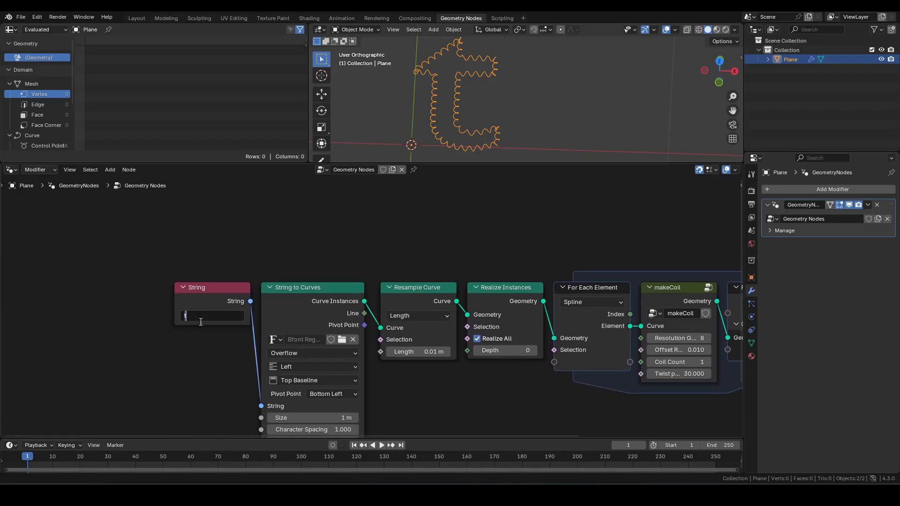
type("test")
key("Return")
scroll(507, 104, "down", 2)
middle_click_drag(595, 120, 525, 94, "shift")
scroll(504, 123, "up", 3)
scroll(504, 131, "down", 2)
Move Group Output further along and insert a Set Curve Radius node between the For Each Element zone and Group Output.
middle_click_drag(613, 252, 258, 230)
left_click_drag(494, 268, 693, 262)
key("F3")
type("set rad")
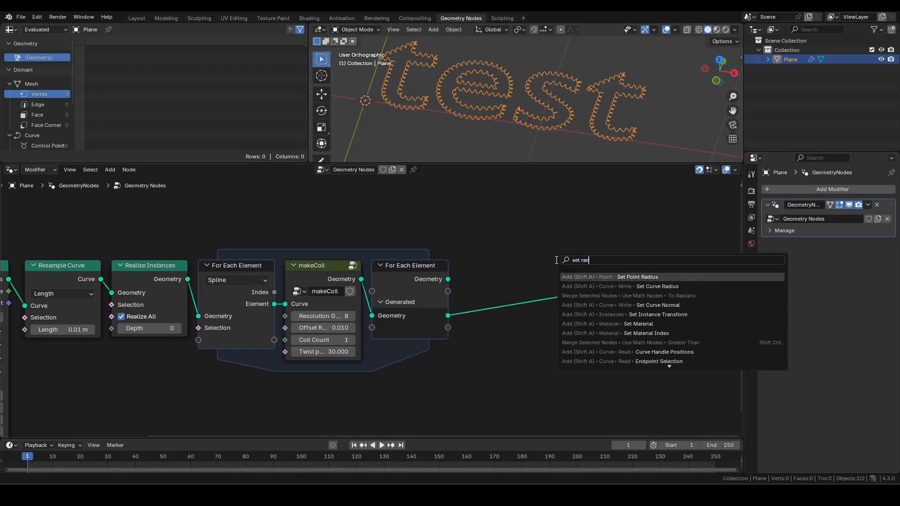
key("Return")
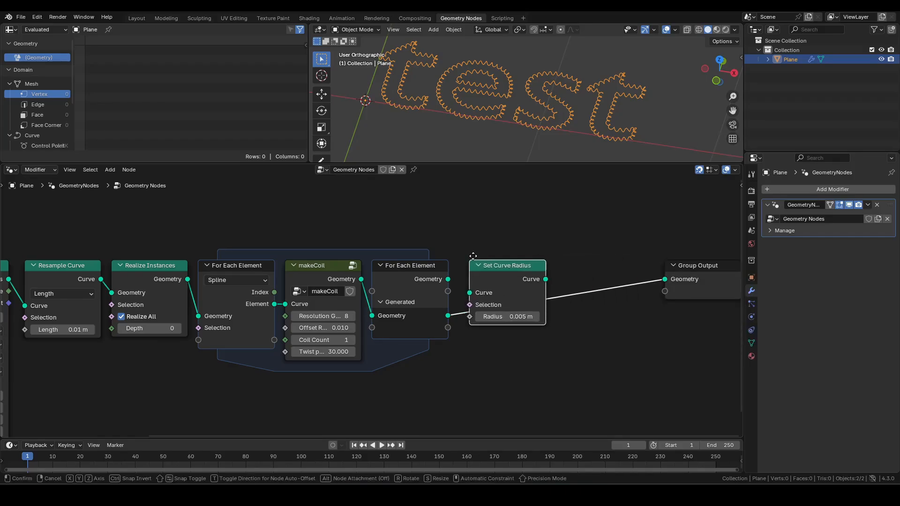
left_click(473, 256)
Make room before Group Output and insert a Curve to Mesh node after Set Curve Radius.
middle_click_drag(582, 251, 498, 245)
left_click_drag(600, 269, 622, 269)
left_click(553, 254)
key("F3")
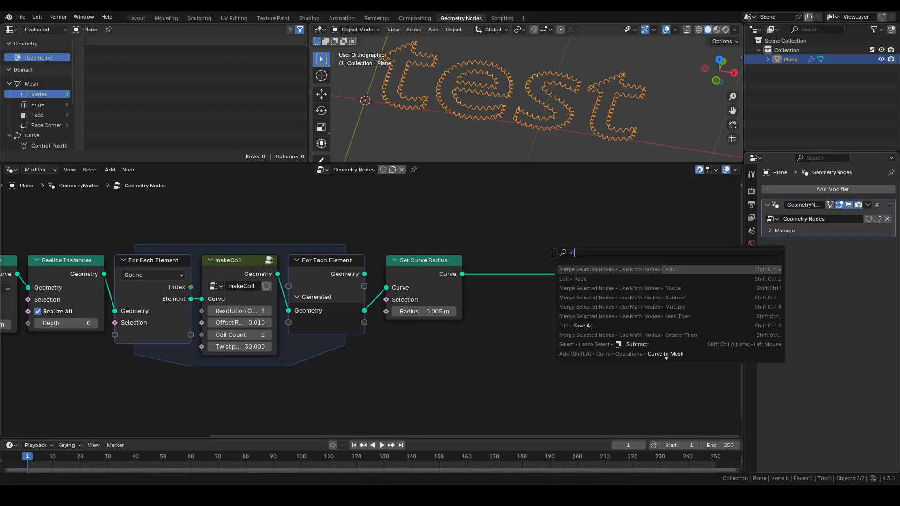
type("curve to mesh")
key("Return")
left_click(485, 256)
Add a Curve Circle with resolution 8 as the Profile Curve of Curve to Mesh.
left_click_drag(483, 299, 446, 358)
type("circle")
key("Down")
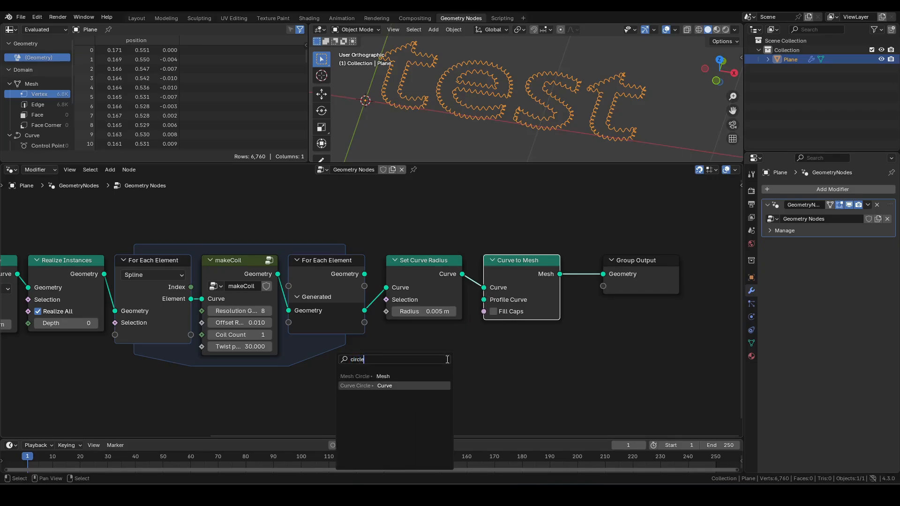
key("Return")
left_click(463, 335)
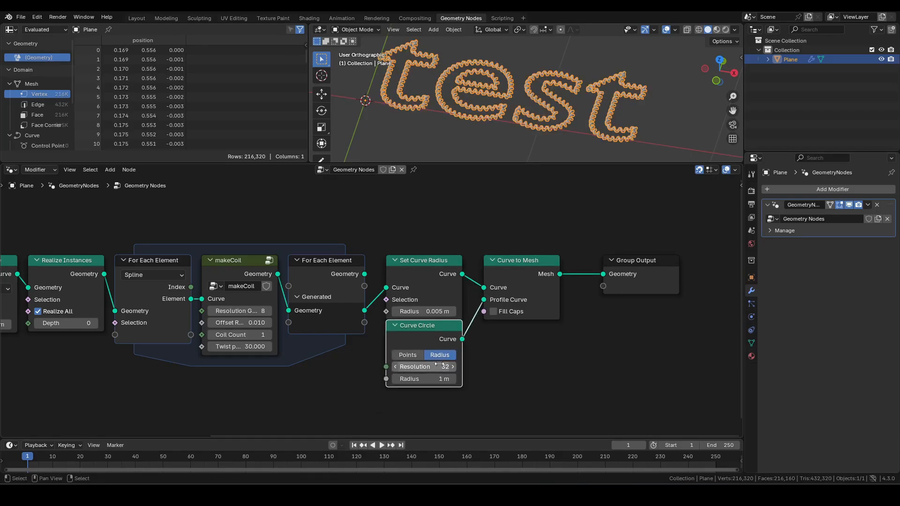
left_click(440, 366)
type("8")
key("Return")
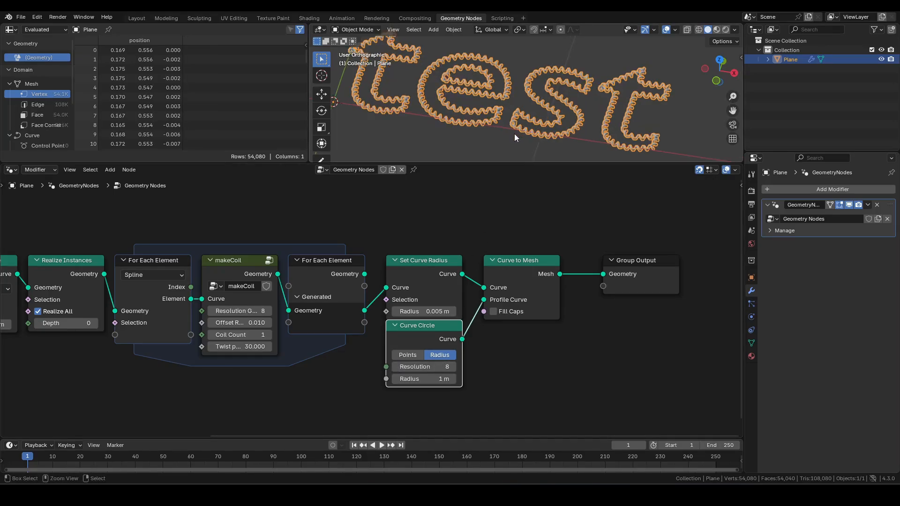
Deselect everything and examine the coiled text mesh in the maximized 3D viewport.
key("ctrl+space")
middle_click_drag(456, 222, 468, 243)
key("alt+a")
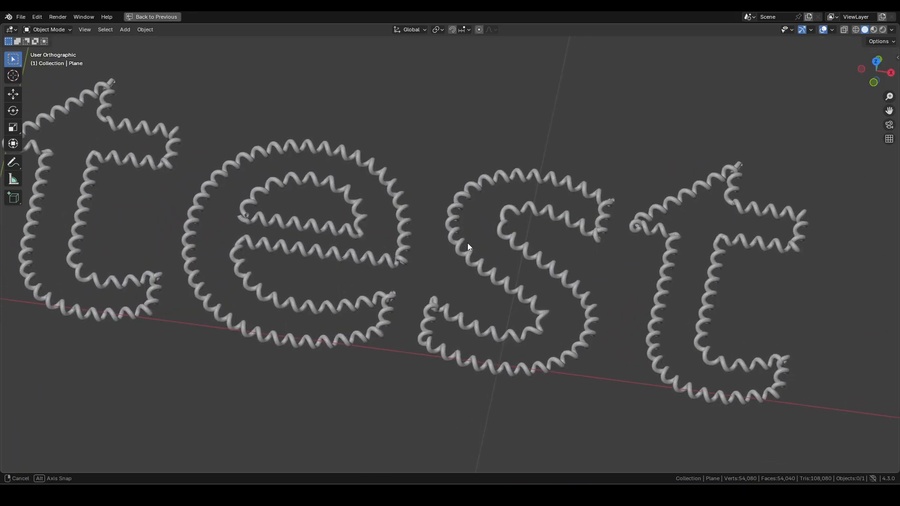
Restore the full workspace layout and set makeCoil's Coil Count to 3 and Twist per Length to 10.
key("ctrl+space")
middle_click_drag(358, 222, 475, 217)
scroll(477, 217, "down", 1)
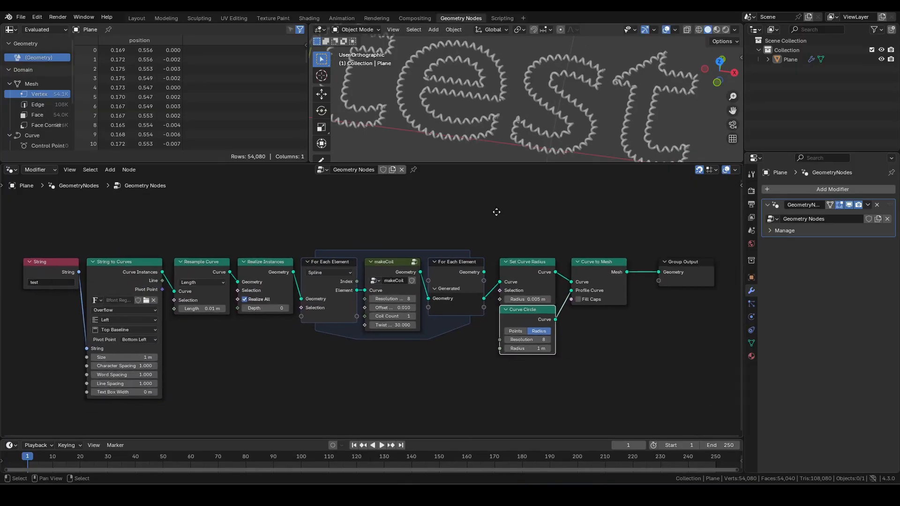
scroll(389, 291, "up", 9)
left_click(425, 325)
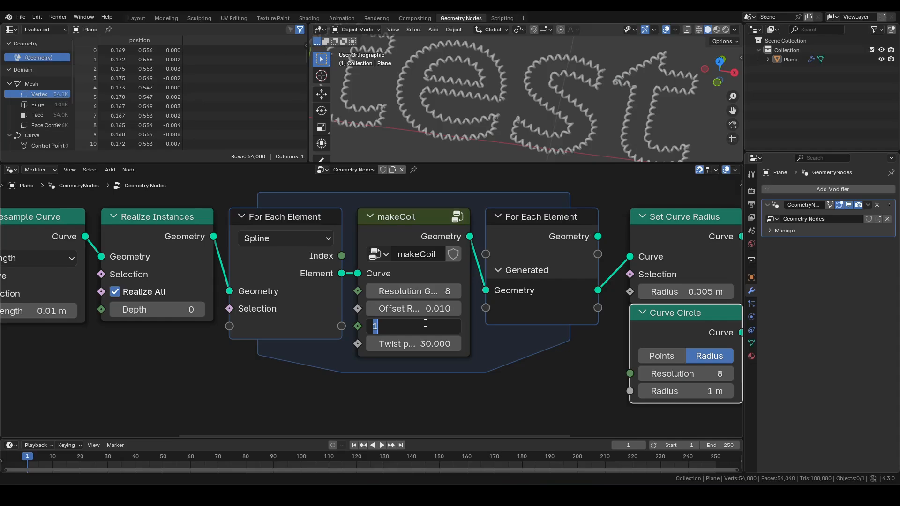
type("3")
key("Tab")
type("10")
key("Return")
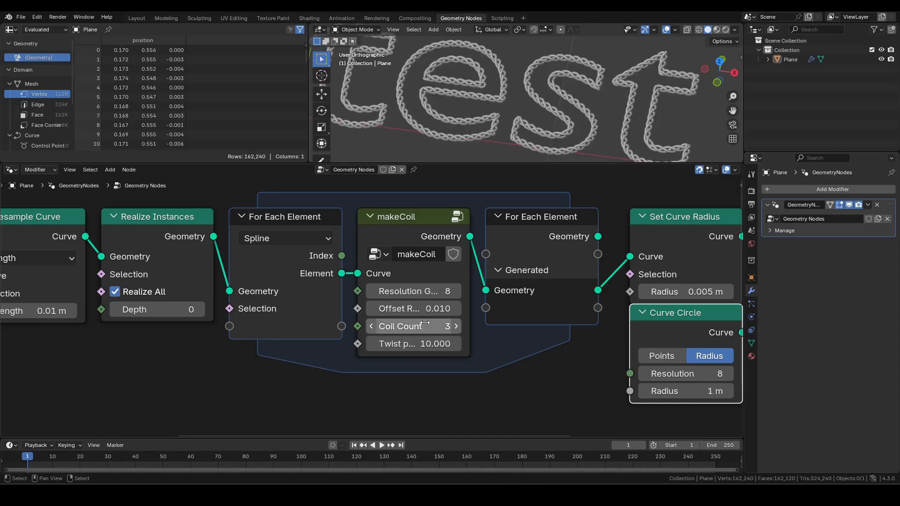
Set makeCoil's Offset Radius to 0.005.
left_click(404, 308)
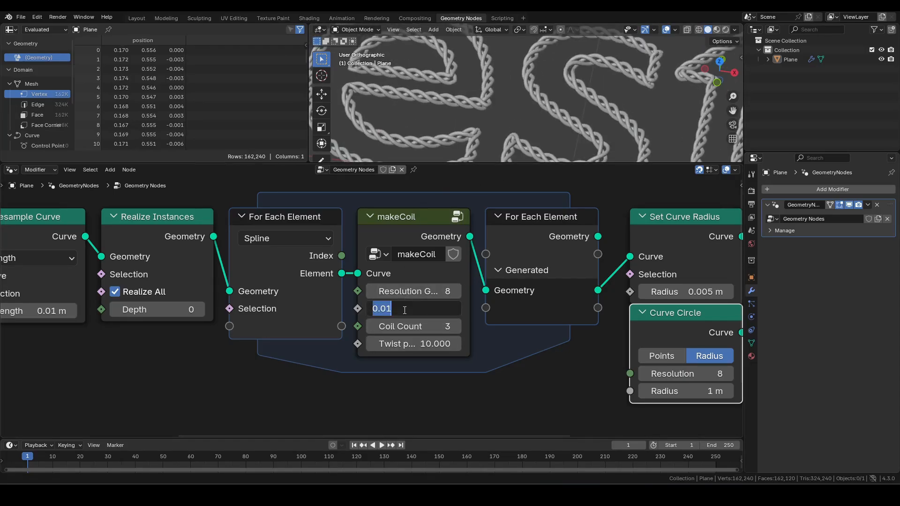
type(".006")
key("Return")
scroll(537, 104, "down", 3)
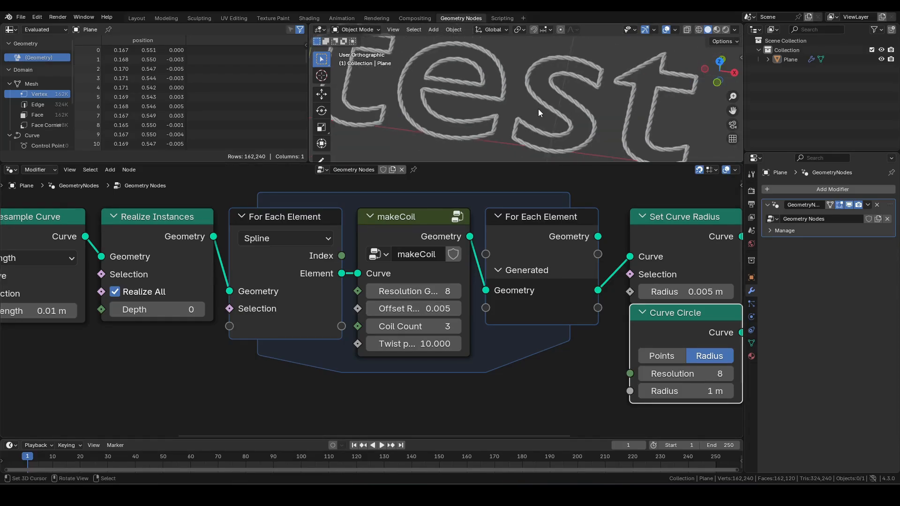
Examine the tightened rope strands around the word in the maximized 3D viewport.
key("ctrl+space")
middle_click_drag(532, 206, 548, 251)
scroll(550, 247, "down", 5)
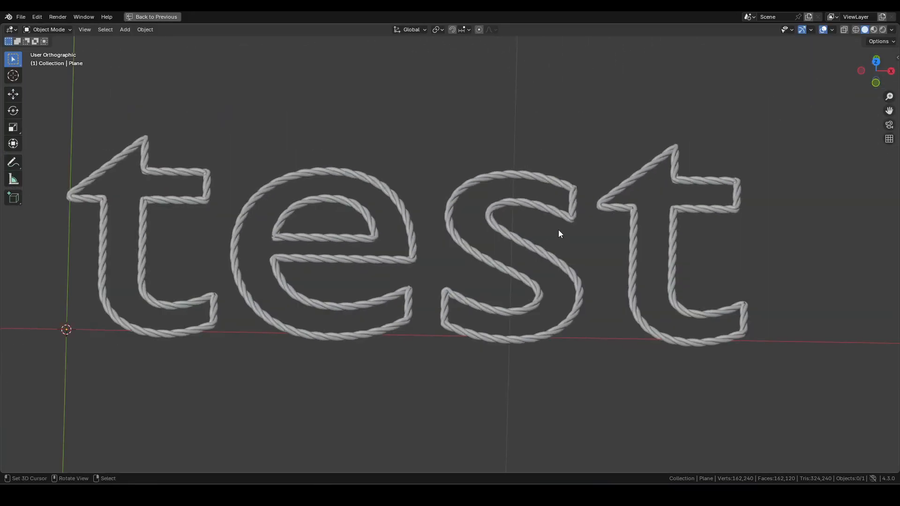
Restore the workspace layout and move Set Curve Radius, Curve Circle, Curve to Mesh and Group Output closer together along the chain.
key("ctrl+space")
left_click_drag(664, 251, 552, 323)
left_click_drag(623, 259, 606, 259)
left_click_drag(713, 261, 670, 259)
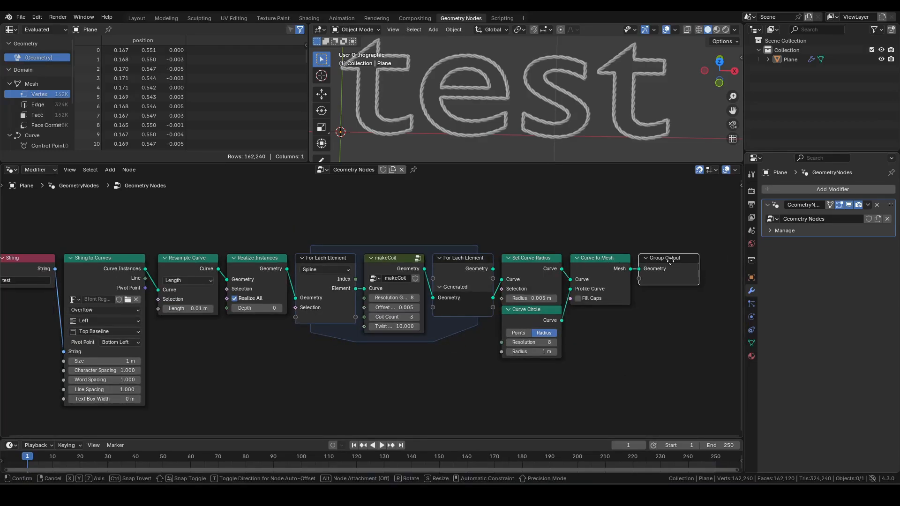
scroll(476, 230, "down", 3)
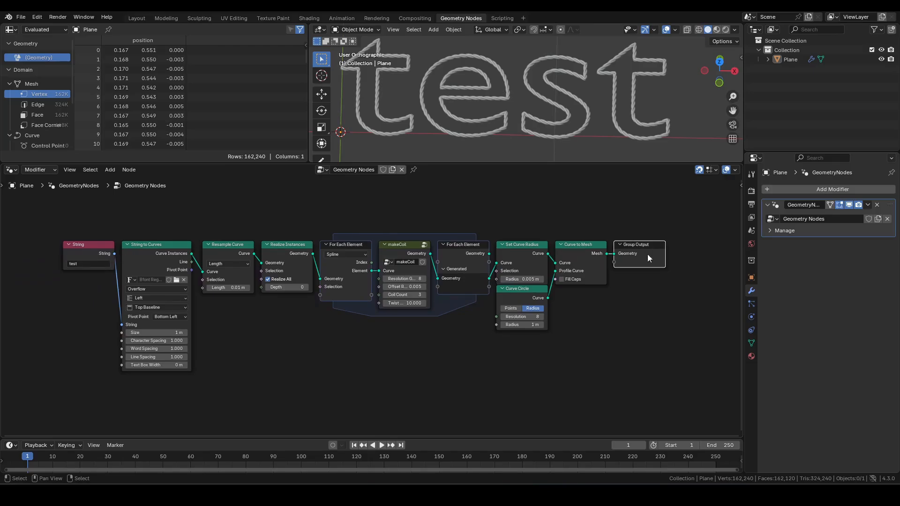
Review the complete node tree in the maximized node editor, including the nodes inside the makeCoil group.
key("ctrl+space")
key("Home")
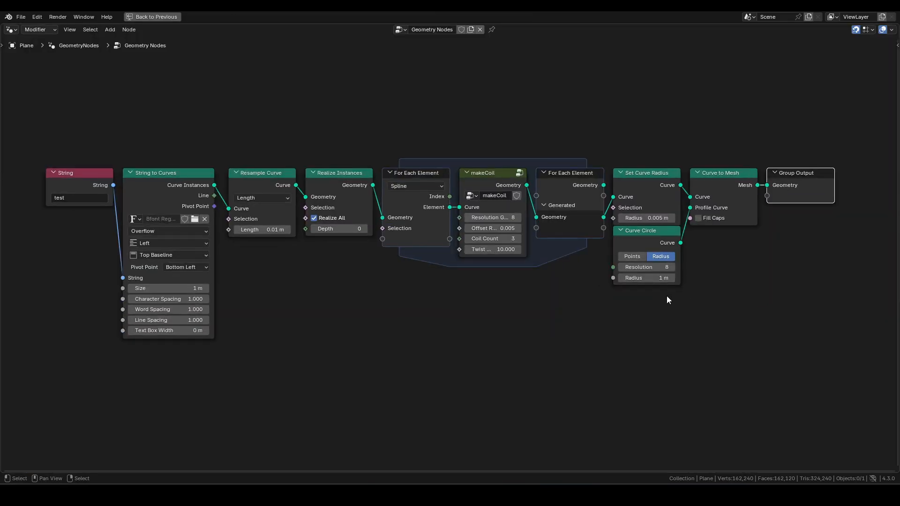
left_click(491, 173)
key("Tab")
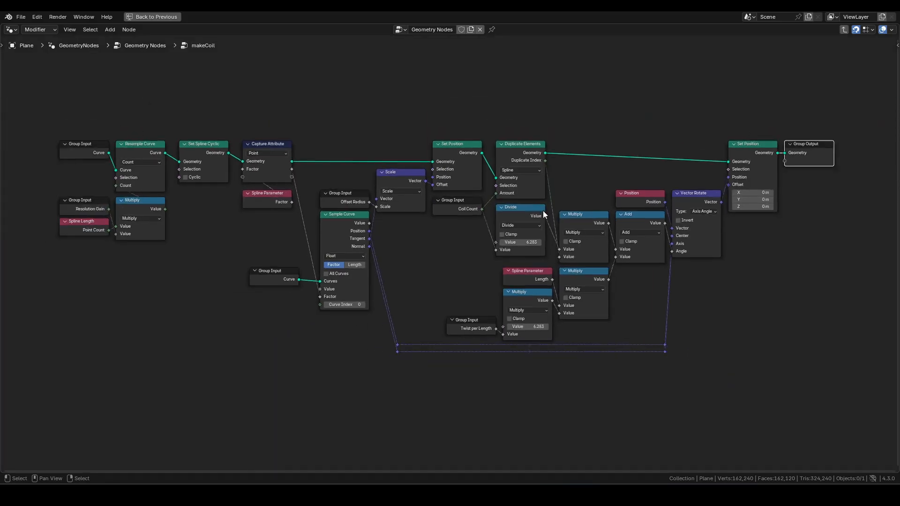
scroll(543, 214, "up", 1)
scroll(543, 210, "up", 1)
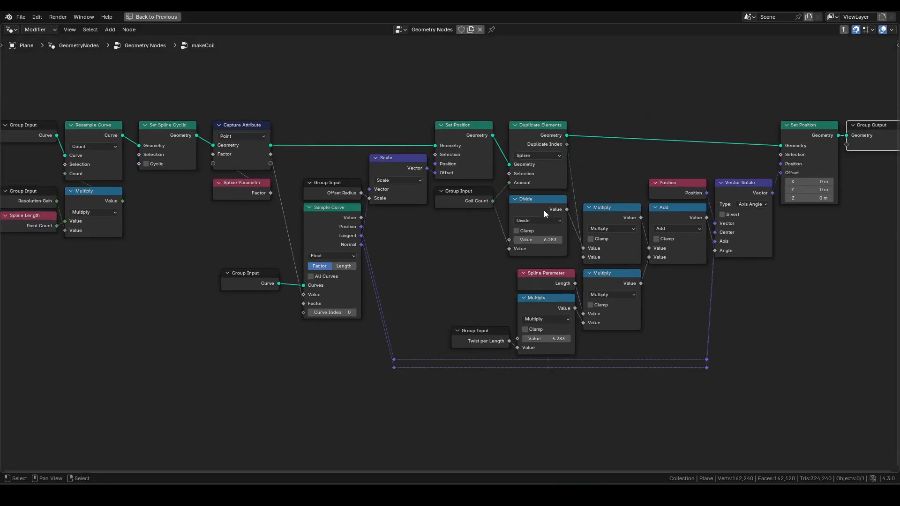
scroll(544, 210, "down", 1)
middle_click_drag(546, 209, 542, 209)
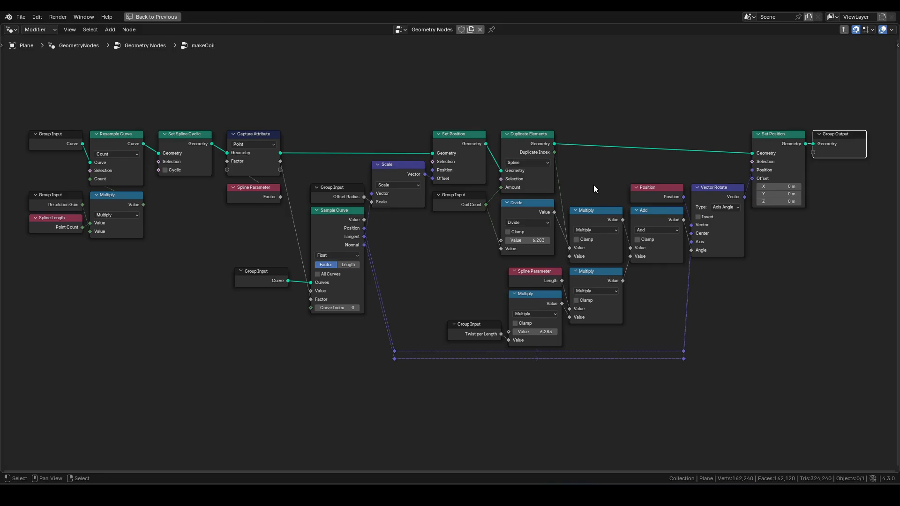
Switch to the 3D viewport and view the finished rope text from the top.
key("shift+F5")
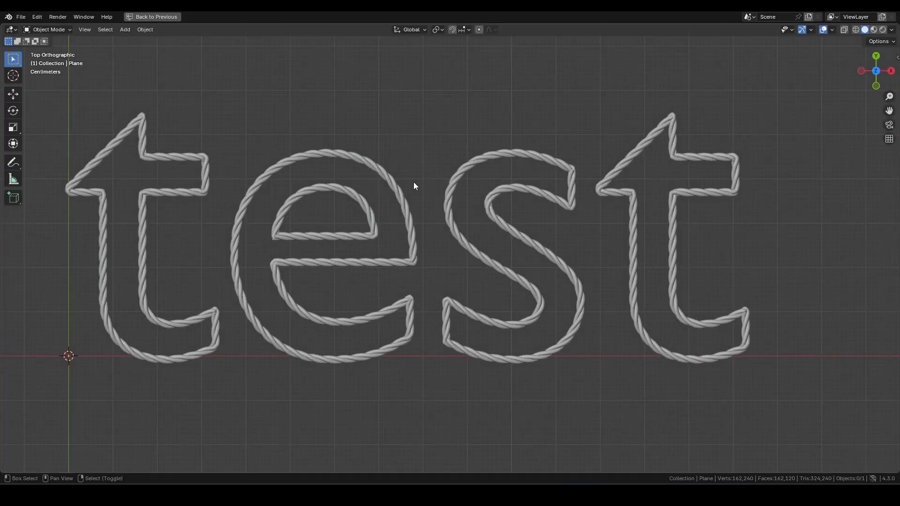
middle_click_drag(413, 183, 447, 174, "shift")
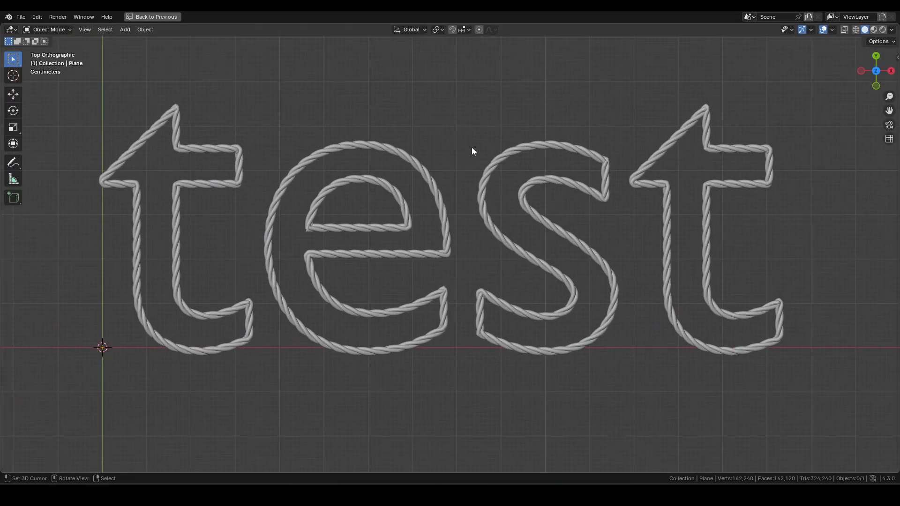